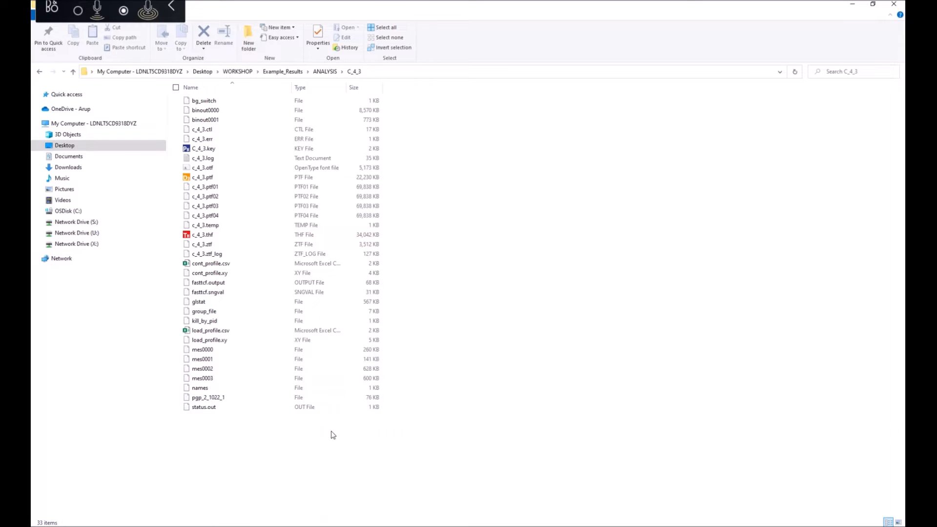
# Launch REPORTER 19 and open the Euro NCAP Head Impact 2023 template from the Automotive library, filtered to Pedestrian protection
pyautogui.click(735, 526)
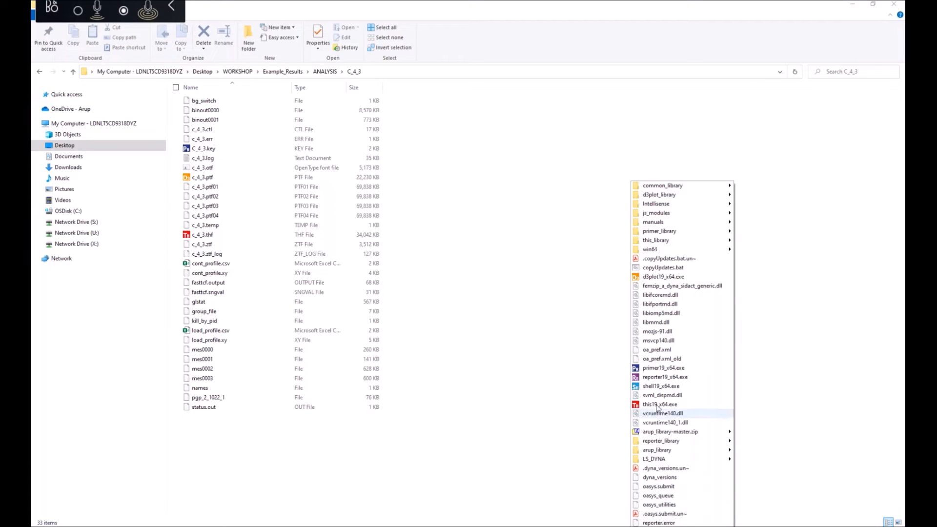
pyautogui.click(648, 377)
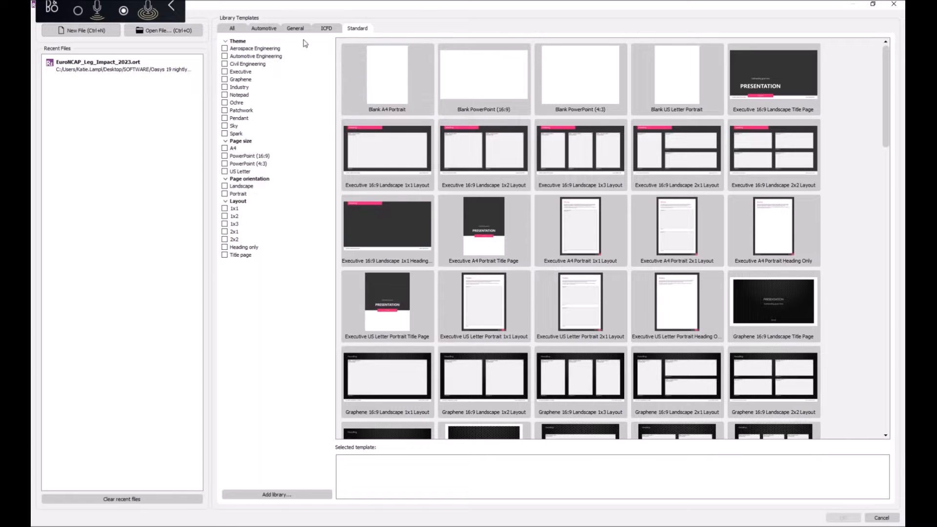
pyautogui.click(266, 30)
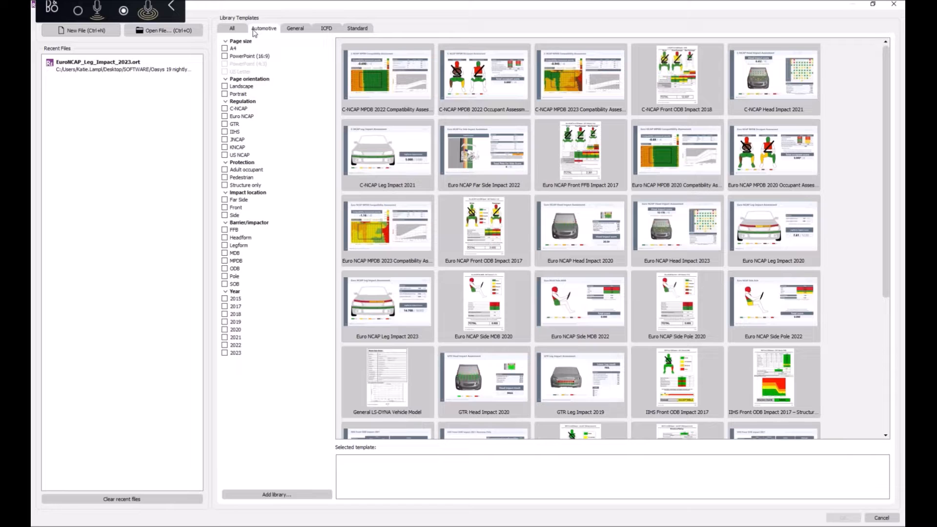
pyautogui.click(237, 181)
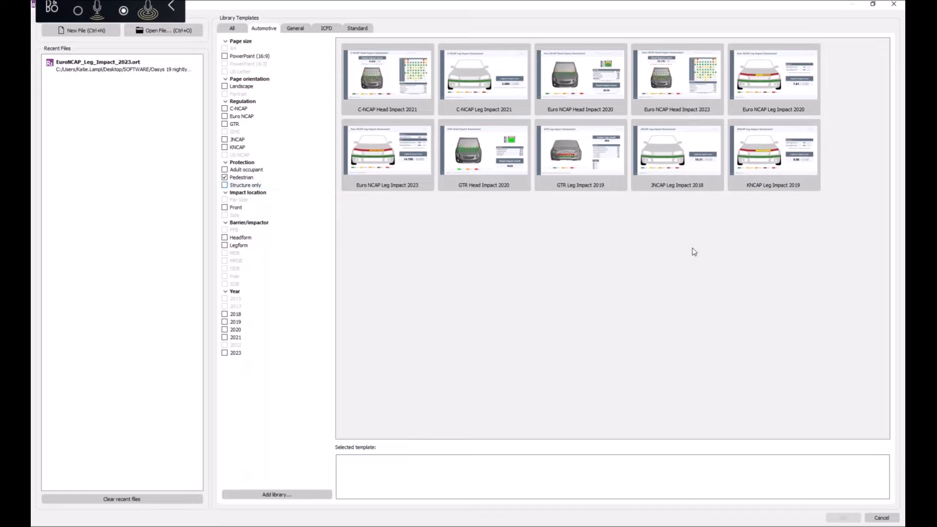
pyautogui.click(675, 90)
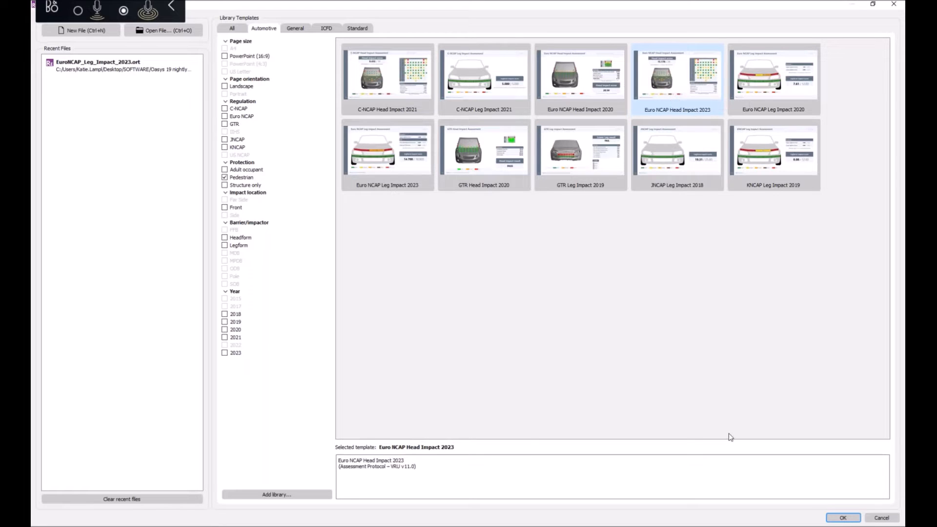
pyautogui.click(843, 518)
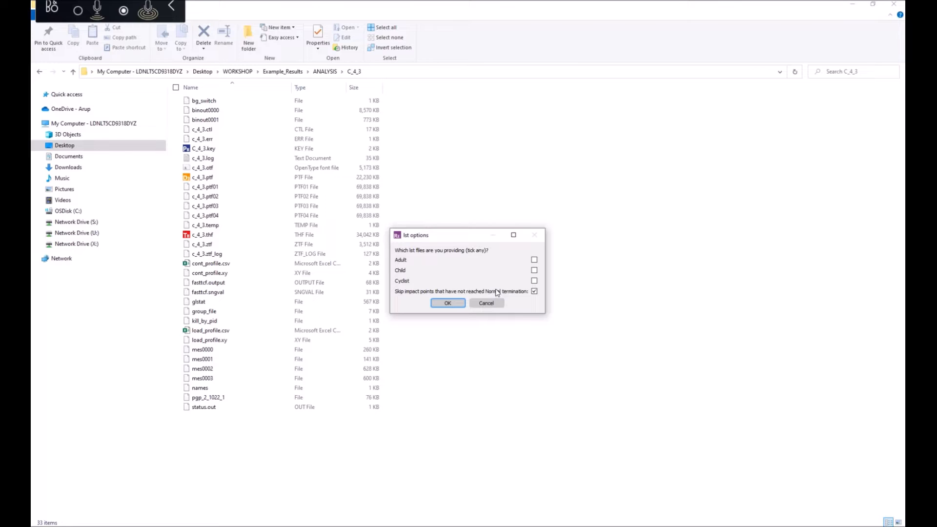
# Choose to provide Adult, Child and Cyclist lst files, and turn off skipping impact points that have not reached normal termination
pyautogui.click(534, 291)
pyautogui.click(535, 281)
pyautogui.click(534, 270)
pyautogui.click(535, 260)
pyautogui.click(448, 303)
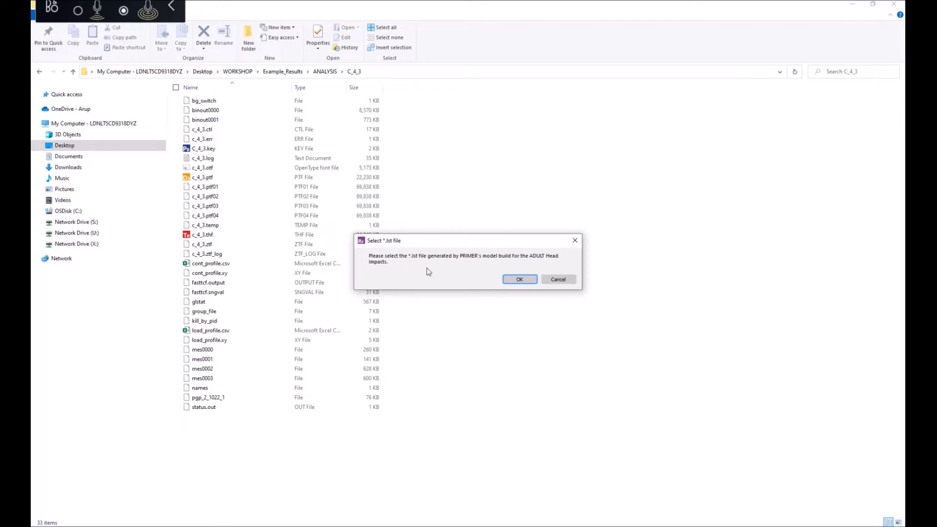
# For the ADULT head impacts, select adult_points.lst in the ANALYSIS folder under Desktop, WORKSHOP, Example_Results
pyautogui.click(518, 280)
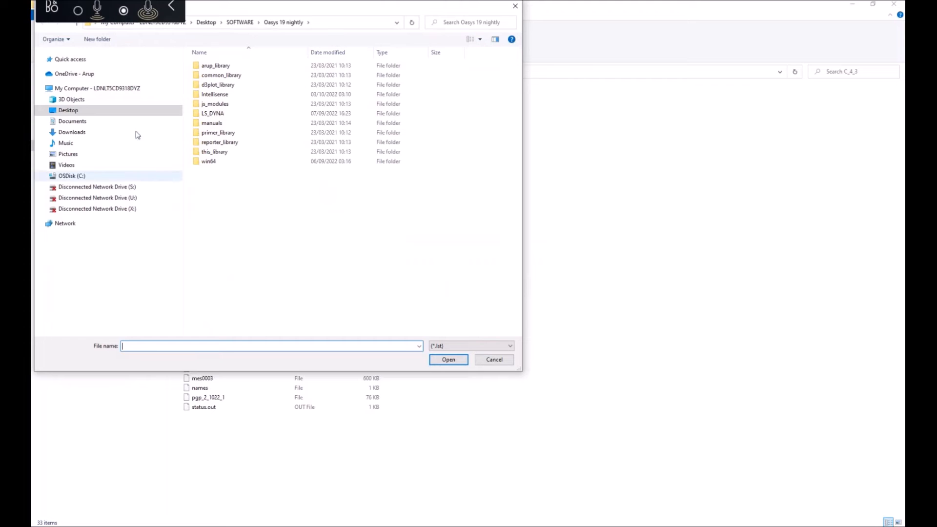
pyautogui.click(71, 99)
pyautogui.click(69, 110)
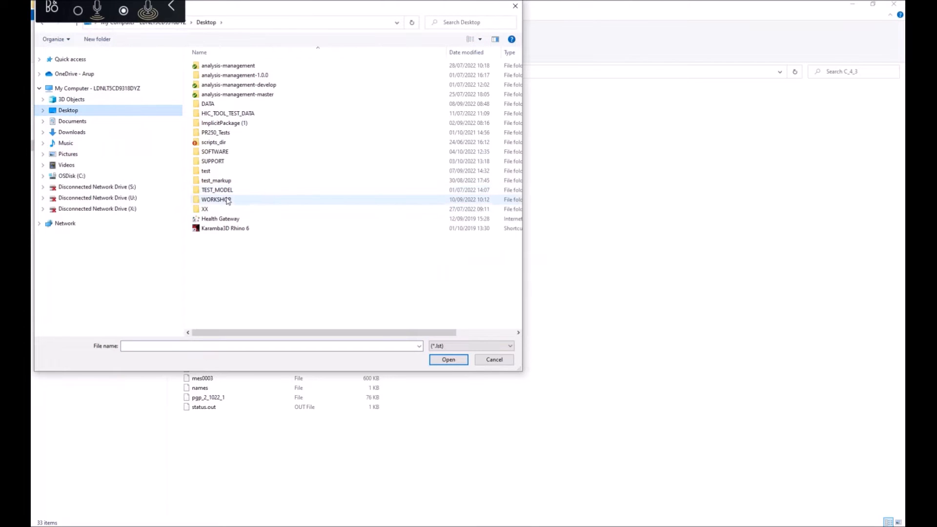
pyautogui.doubleClick(232, 201)
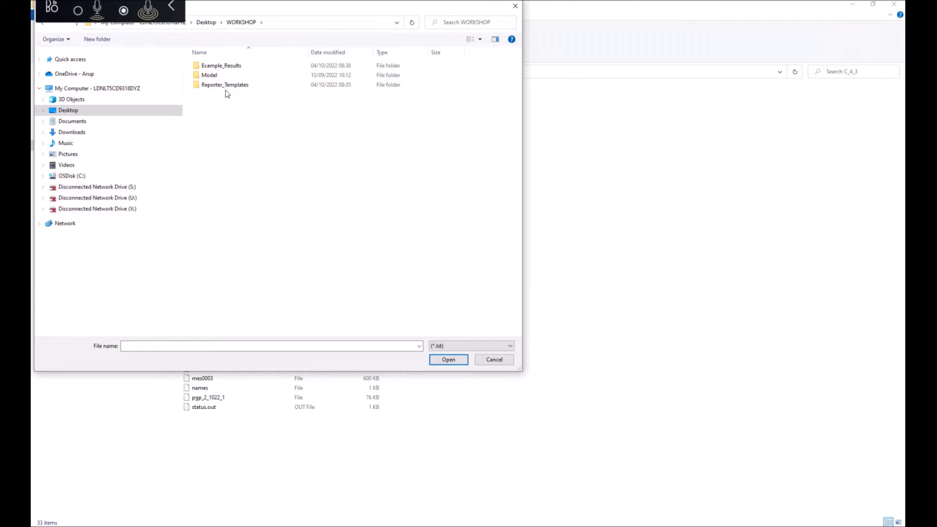
pyautogui.doubleClick(221, 65)
pyautogui.doubleClick(215, 85)
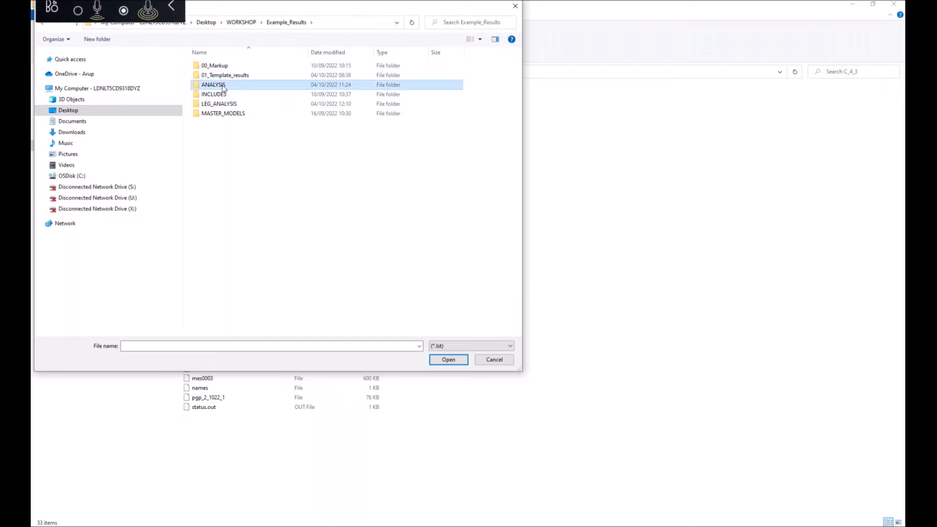
pyautogui.moveTo(518, 71); pyautogui.dragTo(517, 298)
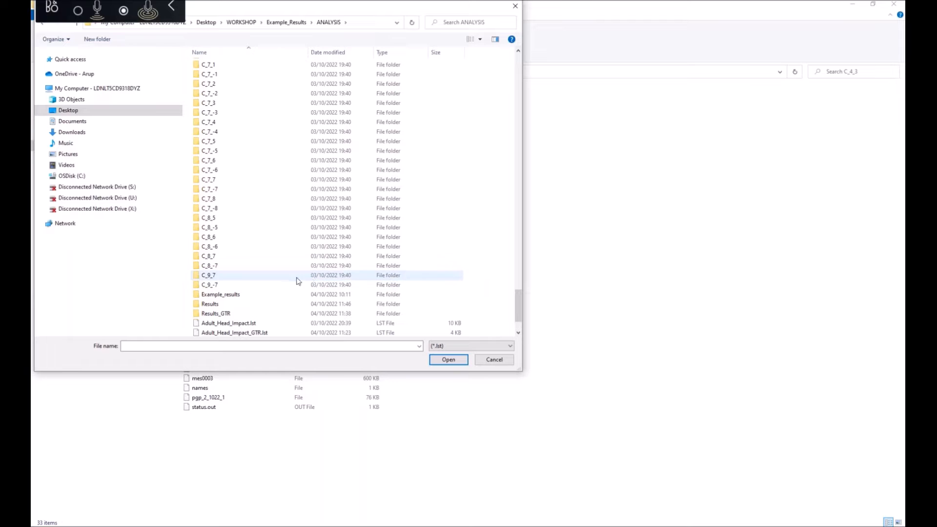
pyautogui.scroll(-1, 267, 303)
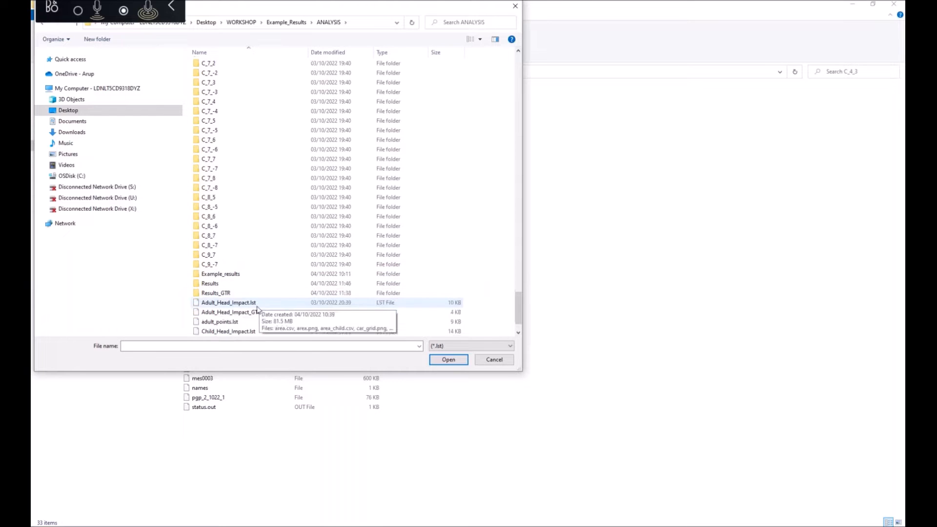
pyautogui.click(266, 322)
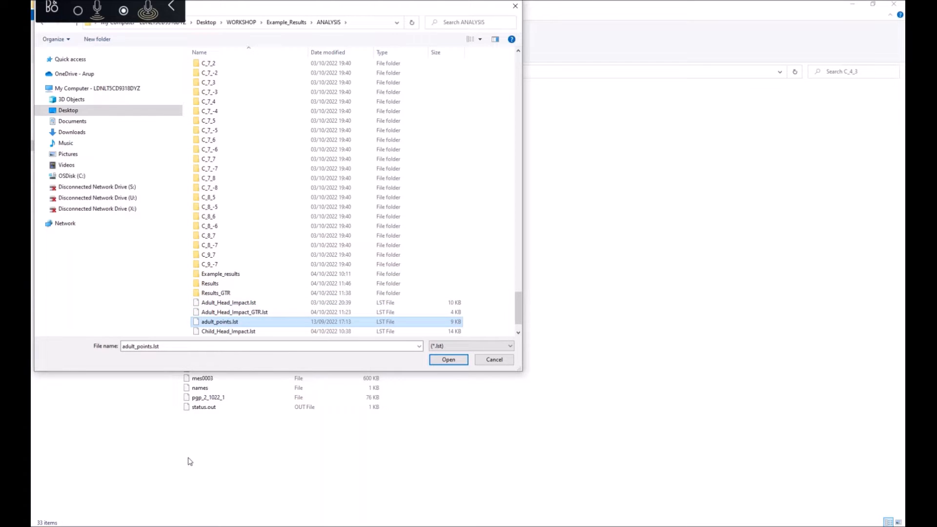
# Open child_points.lst from the ANALYSIS folder in Notepad++ and examine the variables header and the first impact point's entry
pyautogui.click(179, 524)
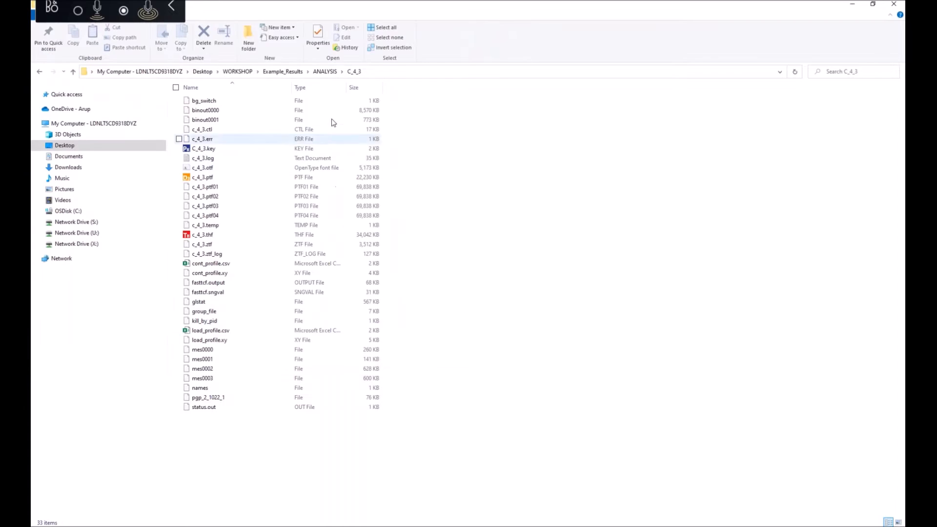
pyautogui.click(325, 72)
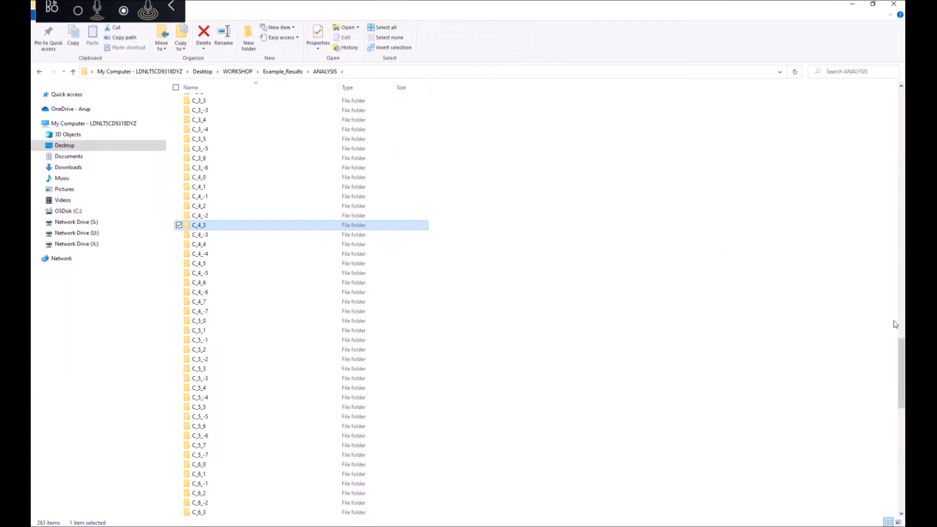
pyautogui.moveTo(902, 373); pyautogui.dragTo(903, 468)
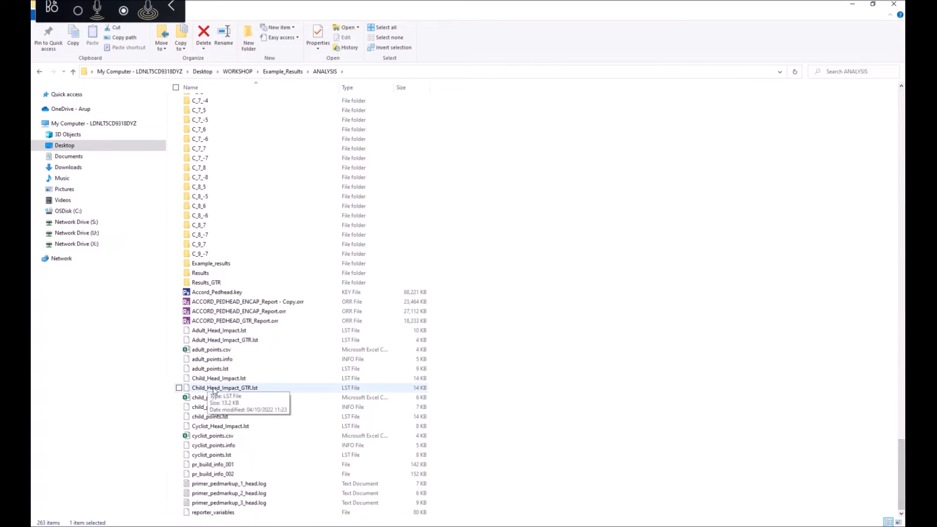
pyautogui.rightClick(215, 416)
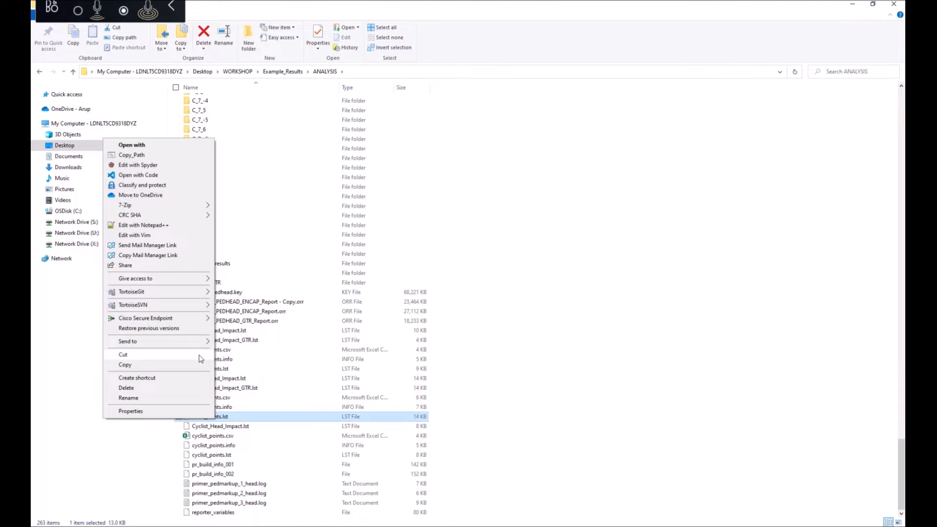
pyautogui.click(144, 225)
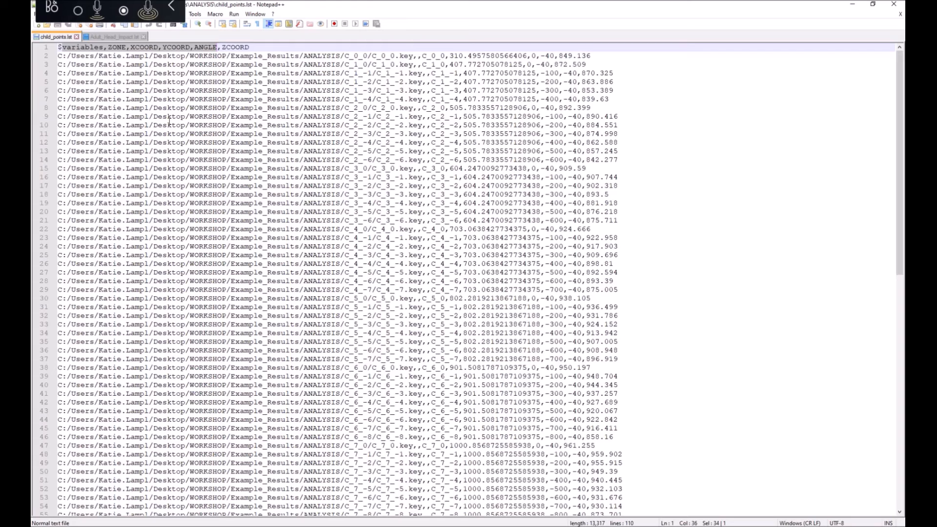
pyautogui.click(53, 55)
pyautogui.moveTo(422, 56); pyautogui.dragTo(463, 56)
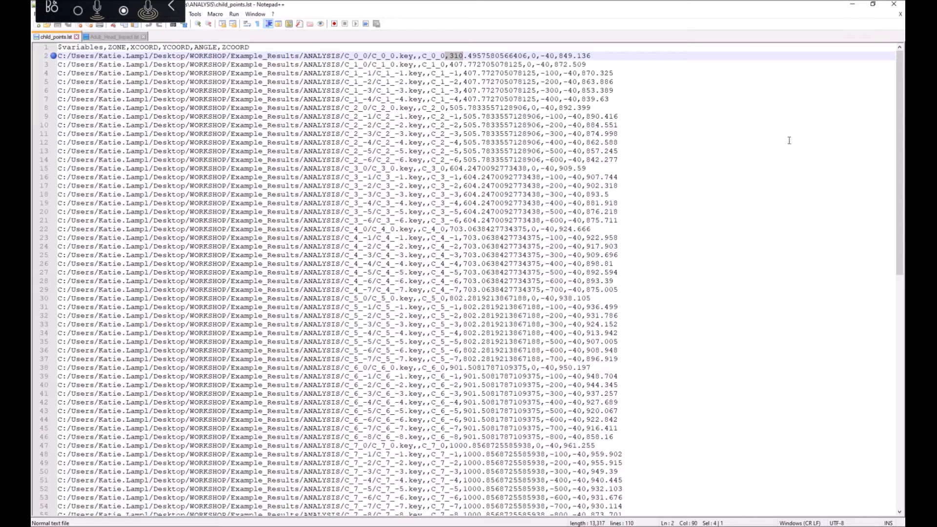
pyautogui.click(852, 5)
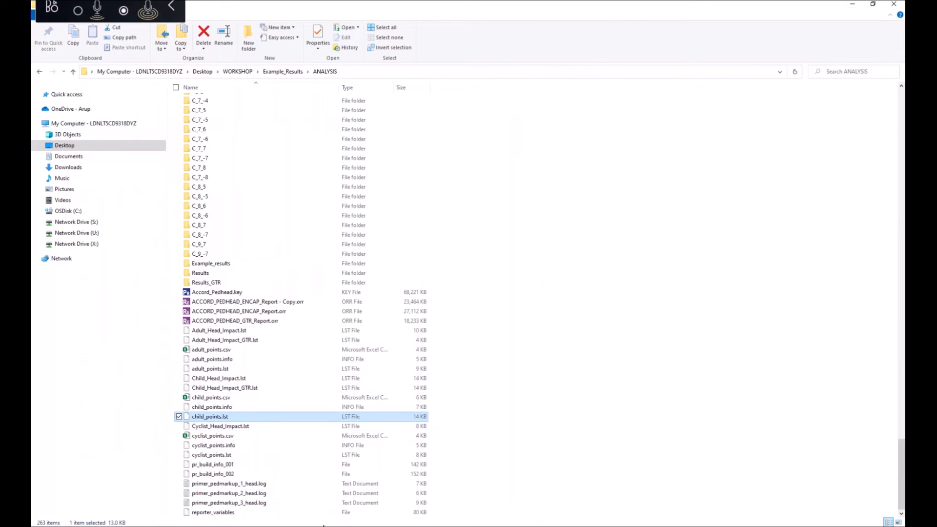
# Return to REPORTER, load the adult lst file and accept using the extra data it already contains
pyautogui.moveTo(227, 524)
pyautogui.click(308, 488)
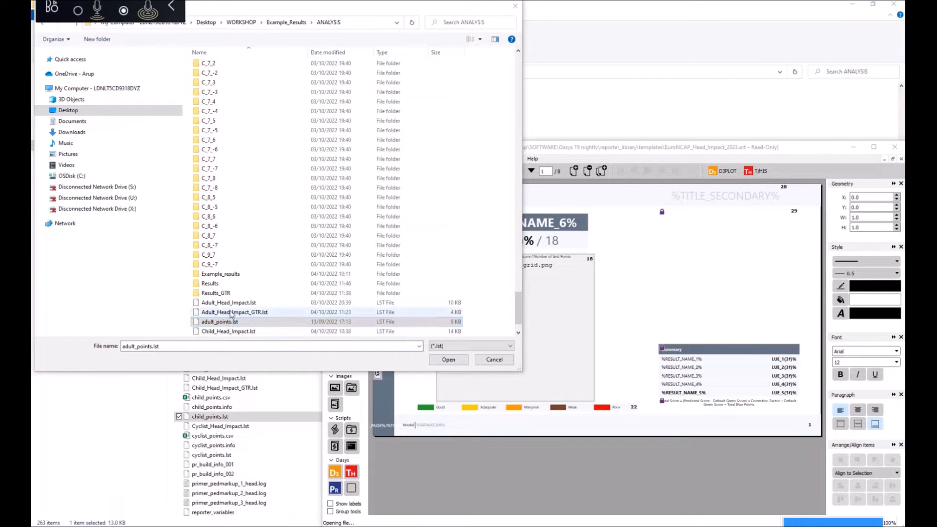
pyautogui.click(448, 360)
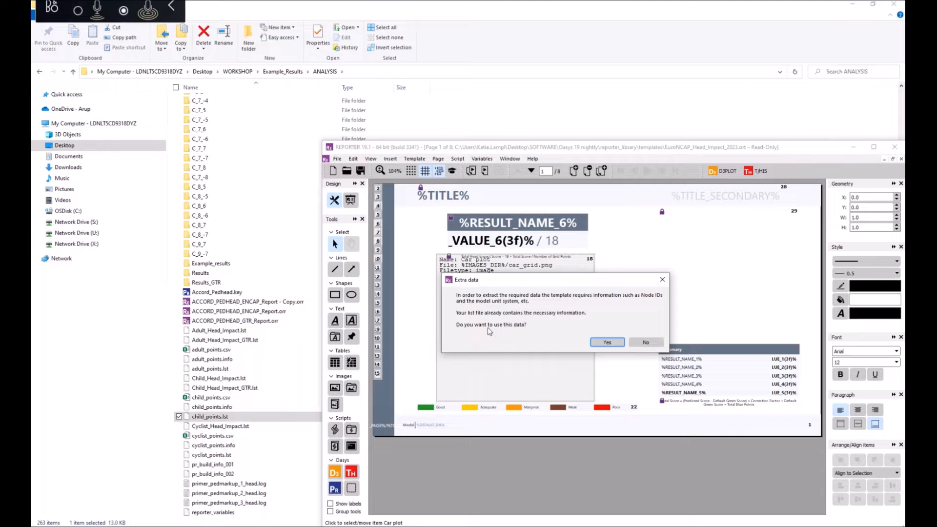
pyautogui.click(606, 342)
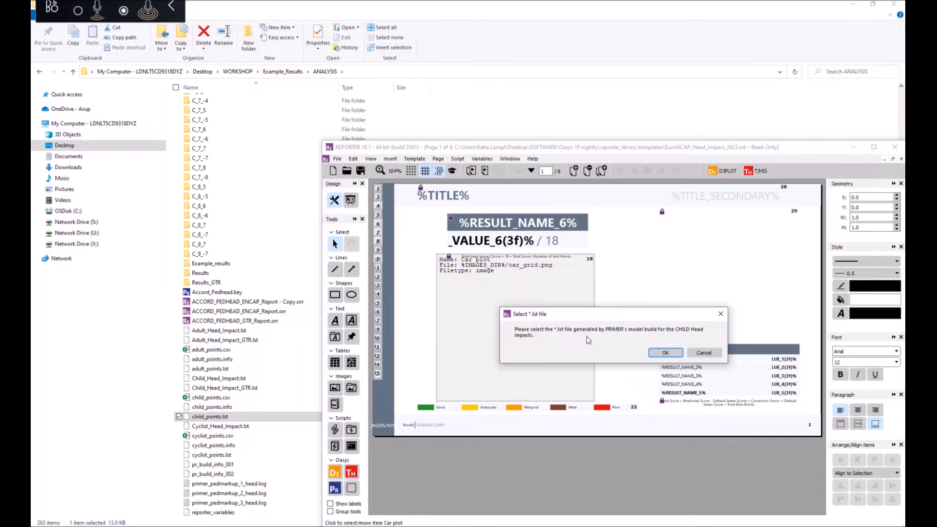
# Load child_points.lst for the CHILD head impacts and let PRIMER start for selecting the missing extra data
pyautogui.click(665, 352)
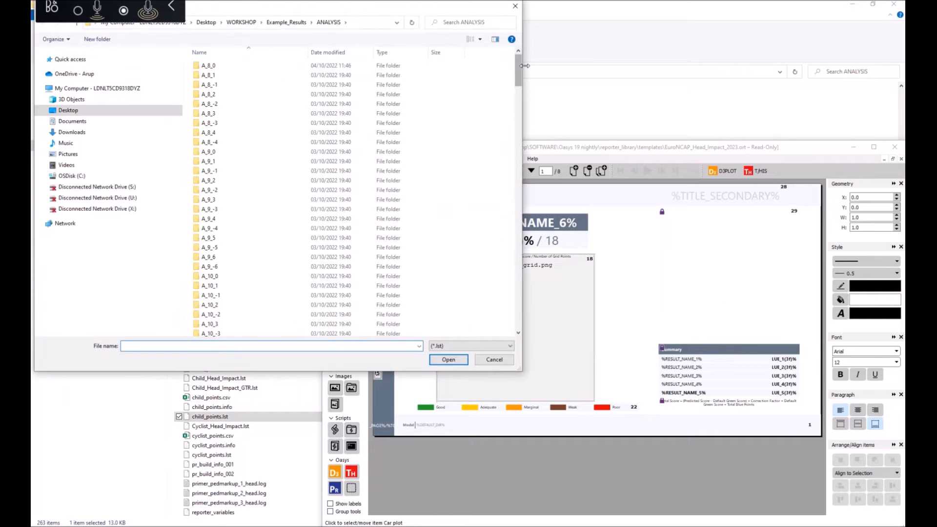
pyautogui.moveTo(515, 79); pyautogui.dragTo(517, 319)
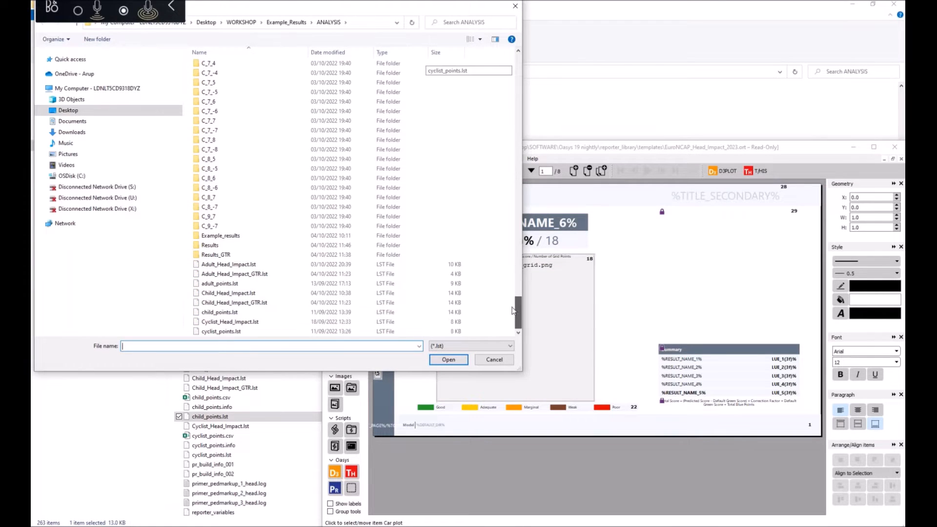
pyautogui.click(236, 313)
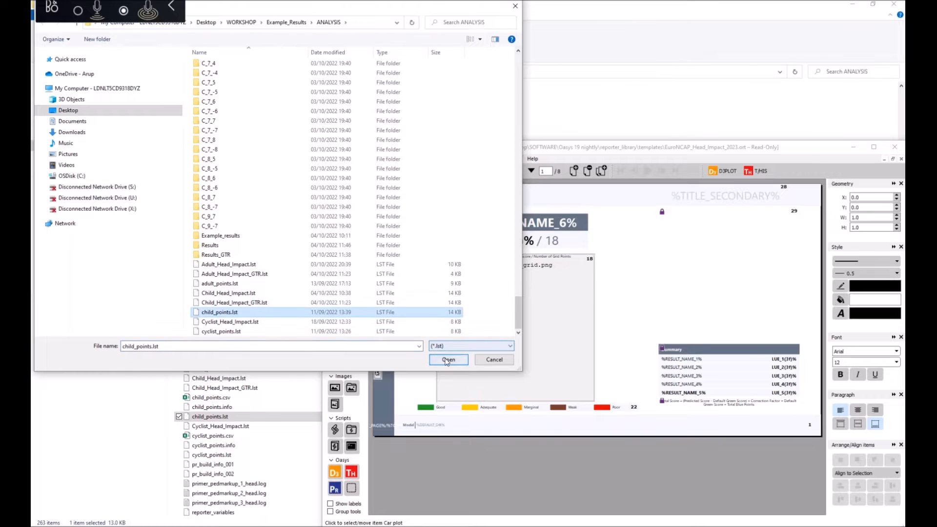
pyautogui.click(440, 356)
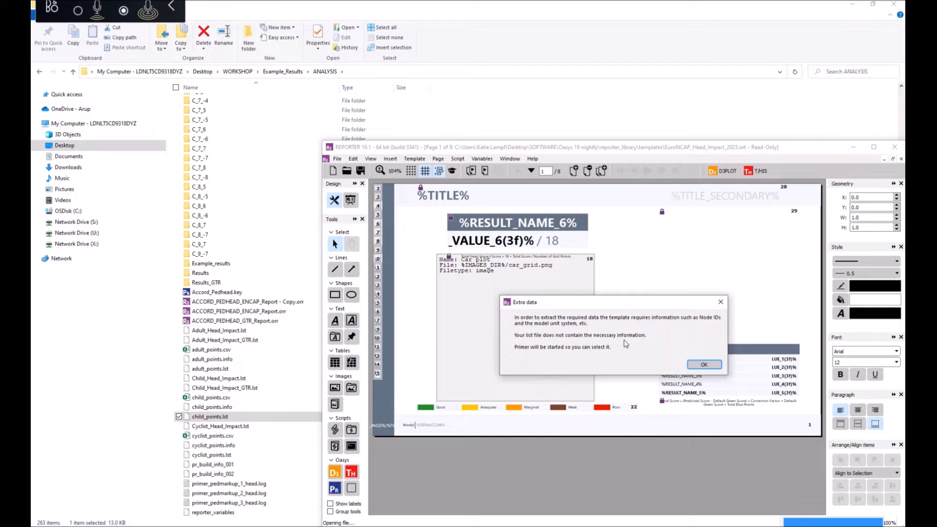
pyautogui.click(703, 366)
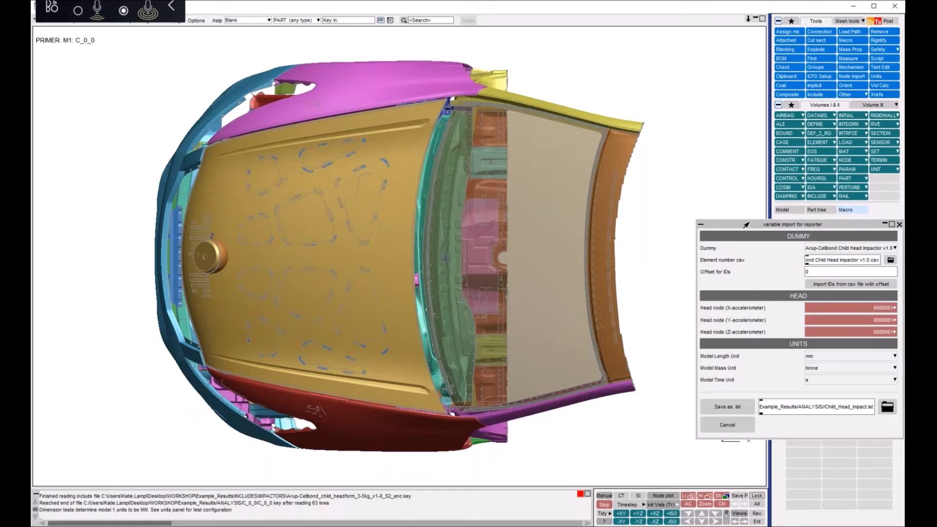
# Reposition the variable import window over the model and choose Arup-Cellbond Child Head Impactor v1.0 as the dummy
pyautogui.moveTo(744, 224); pyautogui.dragTo(617, 159)
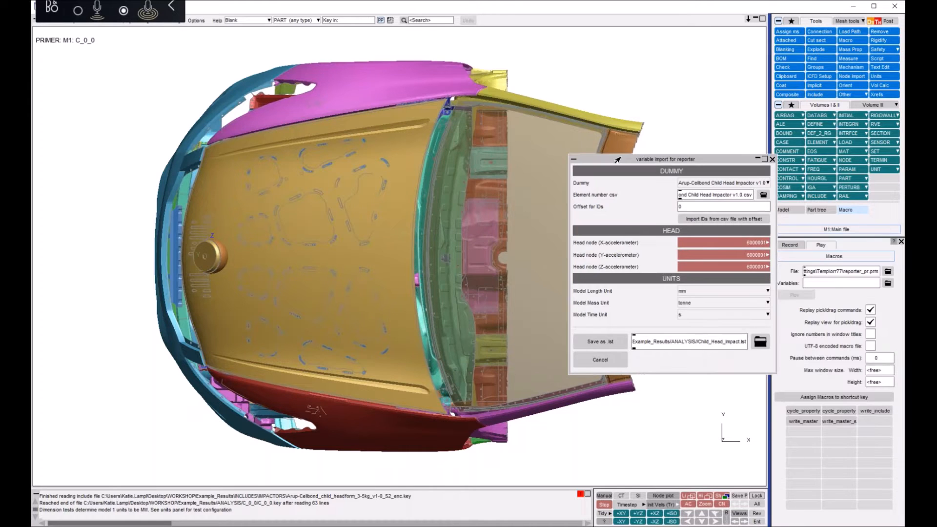
pyautogui.click(681, 183)
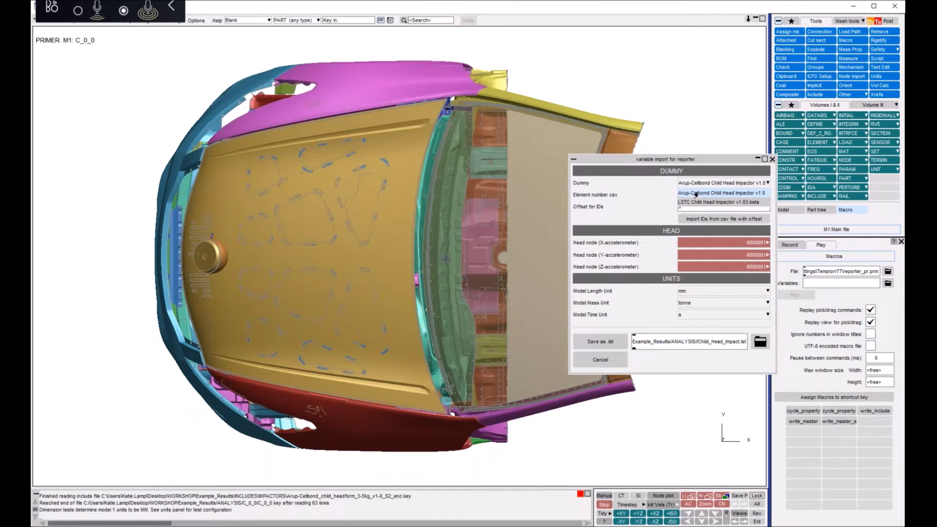
pyautogui.click(696, 193)
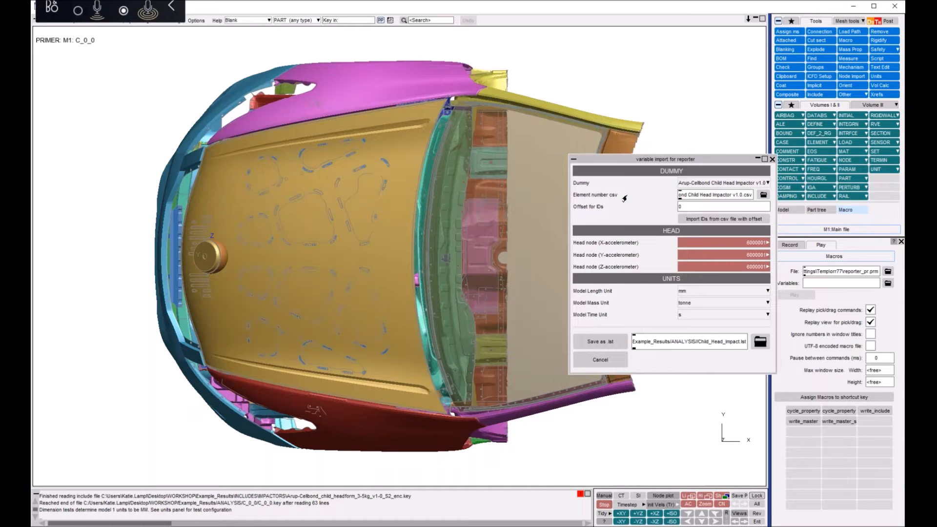
# Assign the Headform Acc history node to the head's X, Y and Z accelerometers
pyautogui.click(694, 245)
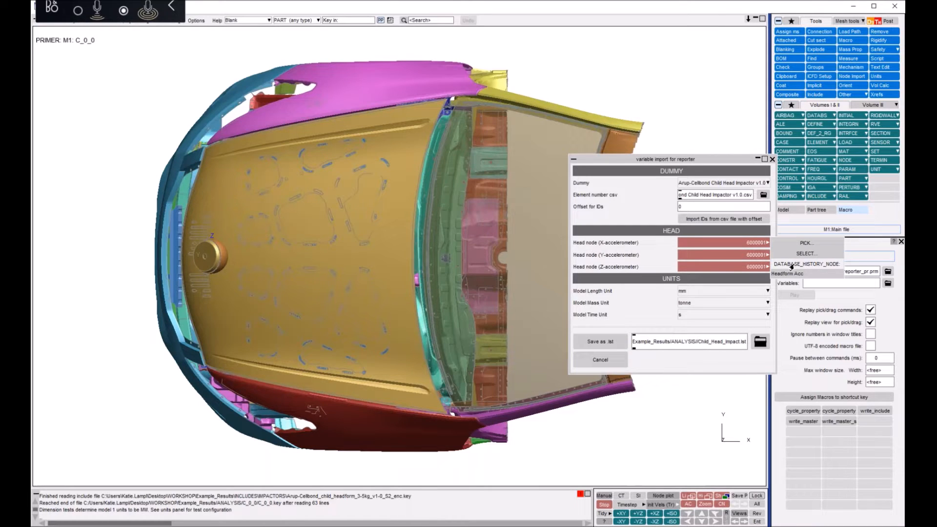
pyautogui.click(787, 274)
pyautogui.click(742, 259)
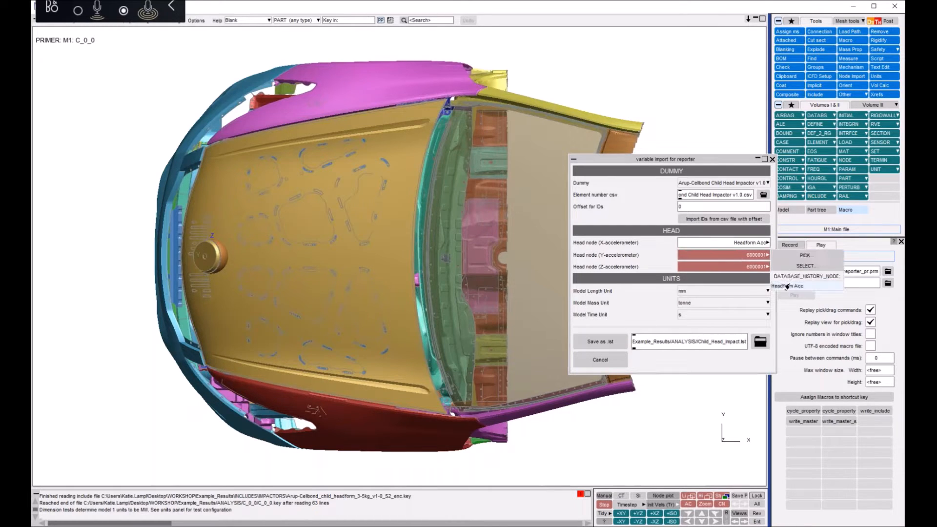
pyautogui.click(788, 287)
pyautogui.click(745, 268)
pyautogui.click(789, 298)
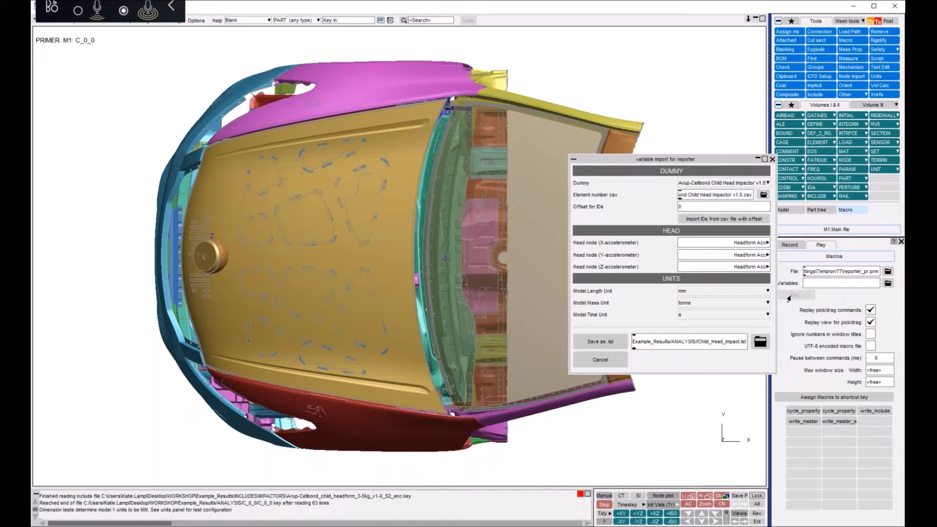
# Save the child head impactor variables as Child_Head_Impact.lst
pyautogui.click(596, 343)
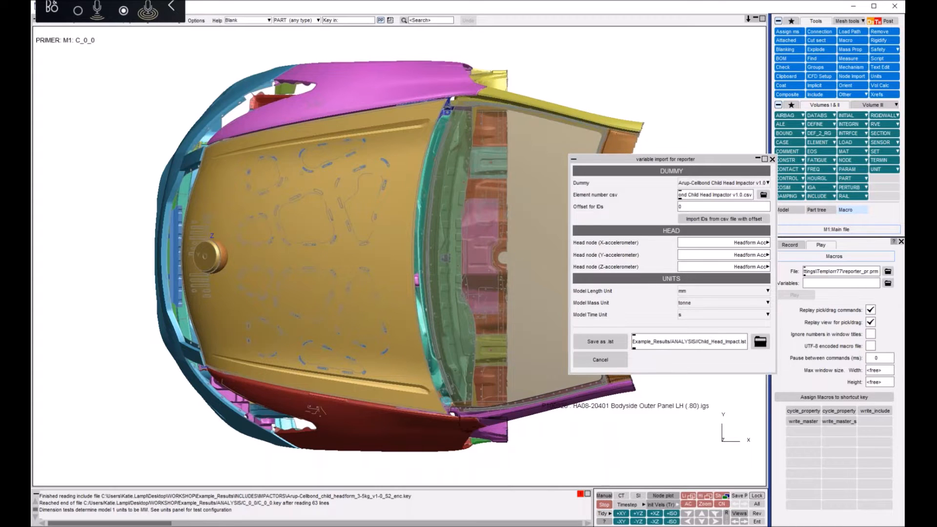
pyautogui.click(590, 344)
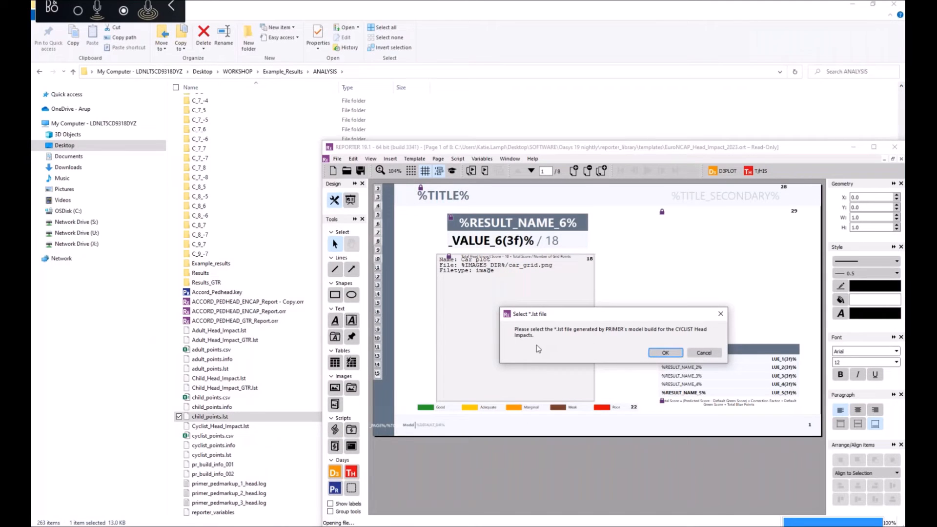
# Load Cyclist_Head_Impact.lst for the CYCLIST head impacts and accept using the extra data it already contains
pyautogui.click(665, 353)
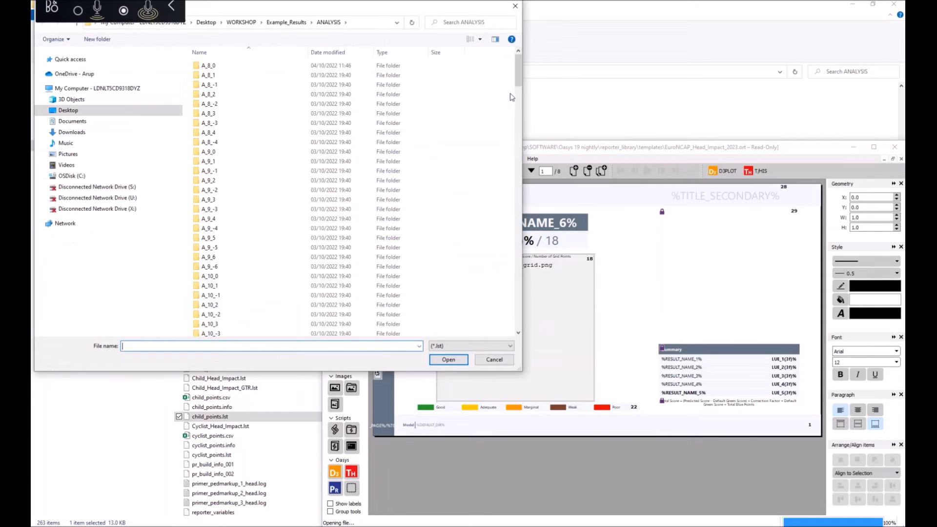
pyautogui.moveTo(519, 75); pyautogui.dragTo(549, 349)
pyautogui.click(230, 321)
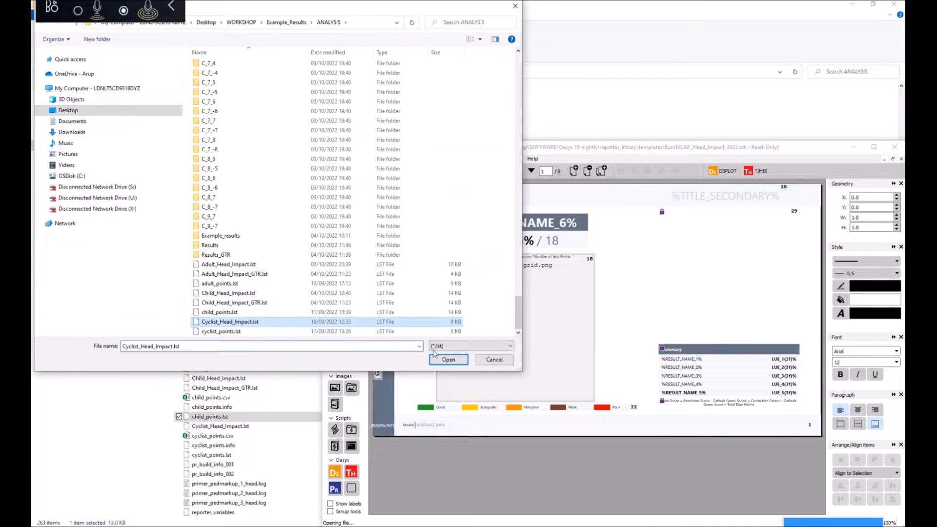
pyautogui.click(452, 361)
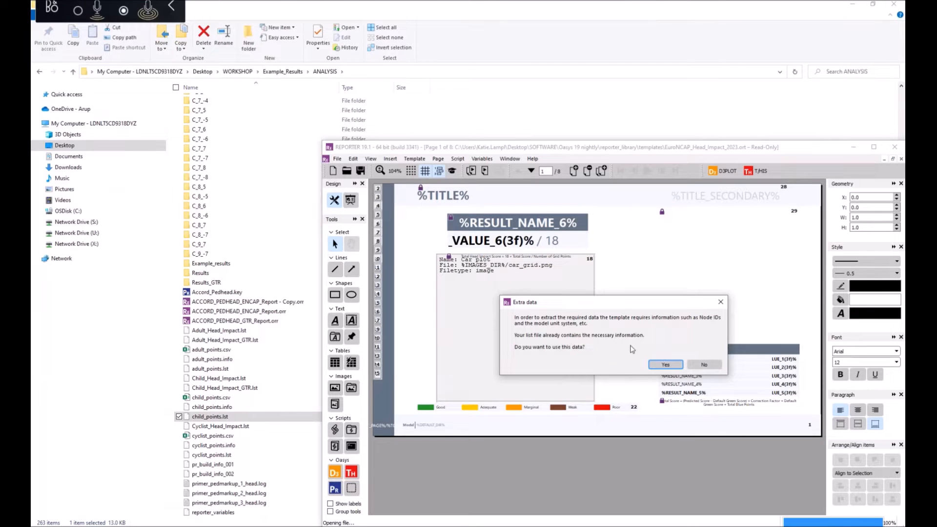
pyautogui.click(664, 365)
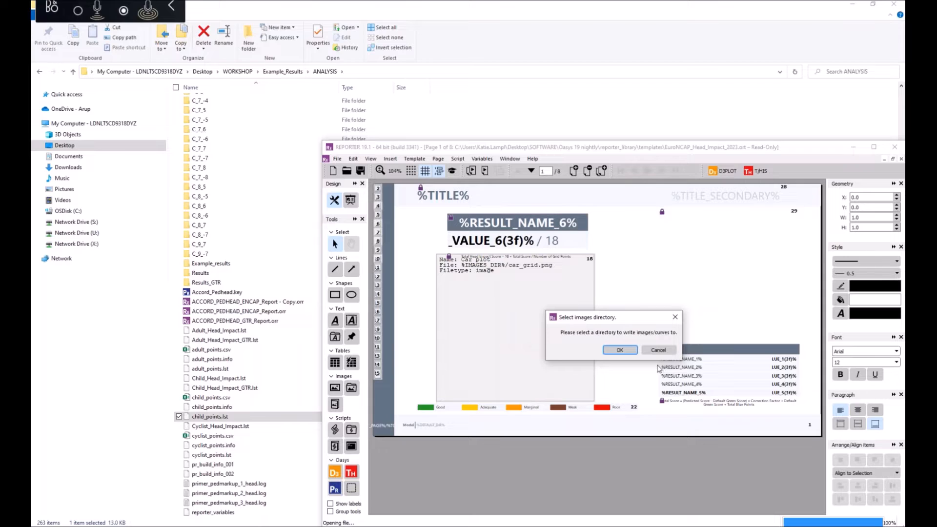
# Create a folder named Analysis_results inside ANALYSIS and select it as the directory for writing images and curves
pyautogui.click(624, 354)
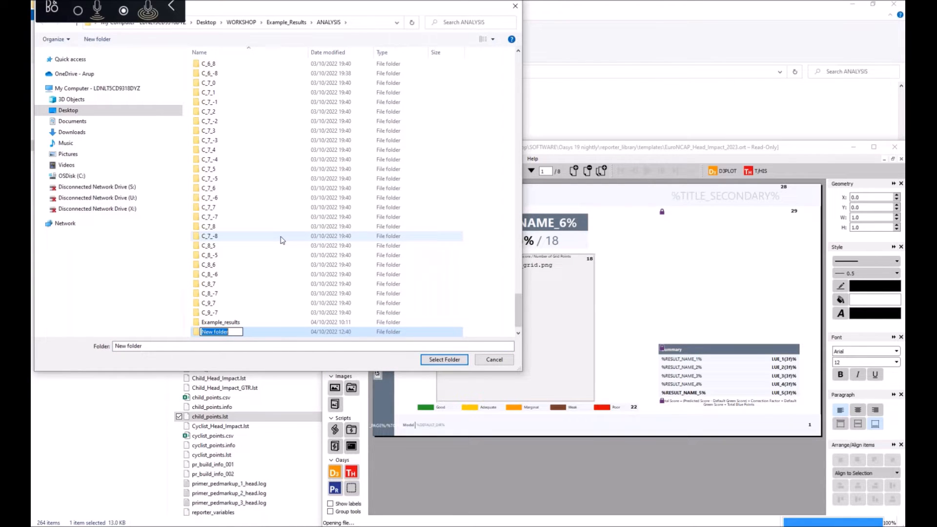
pyautogui.write('Analysis_results')
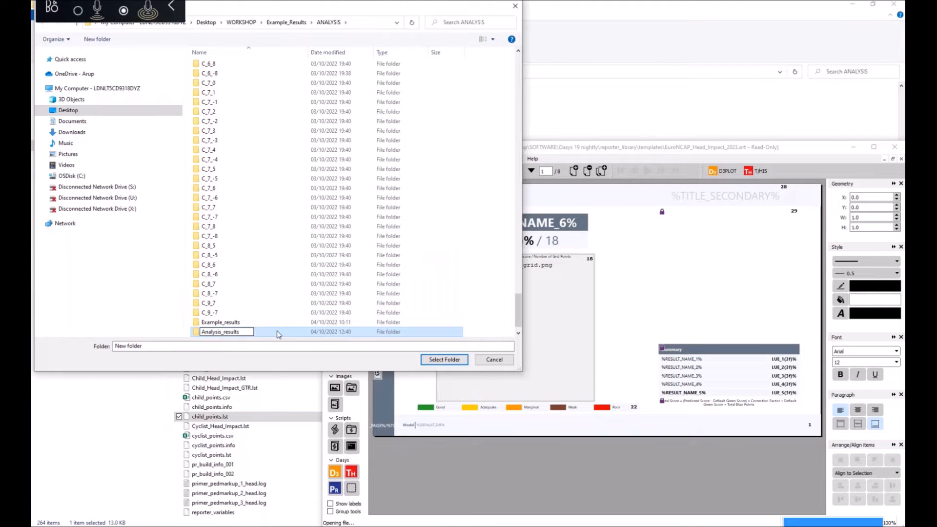
pyautogui.press('Return')
pyautogui.press('Return')
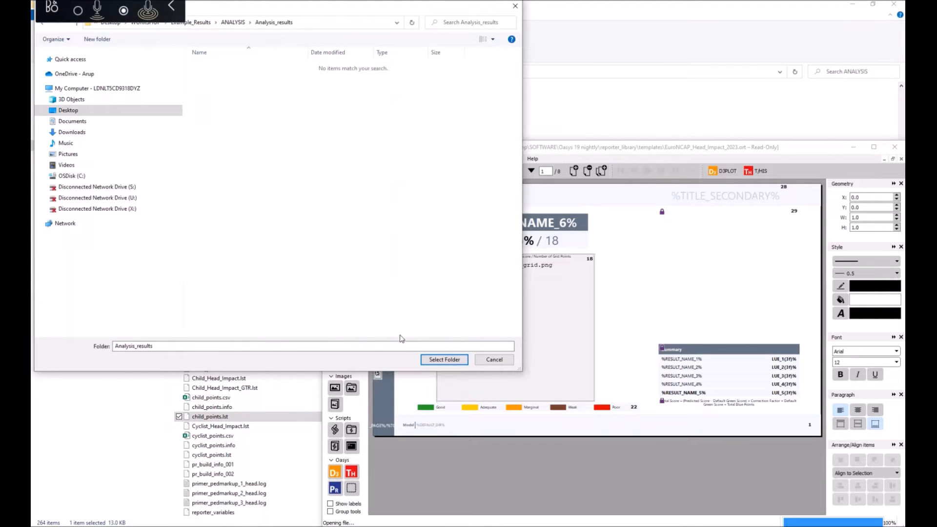
pyautogui.click(444, 360)
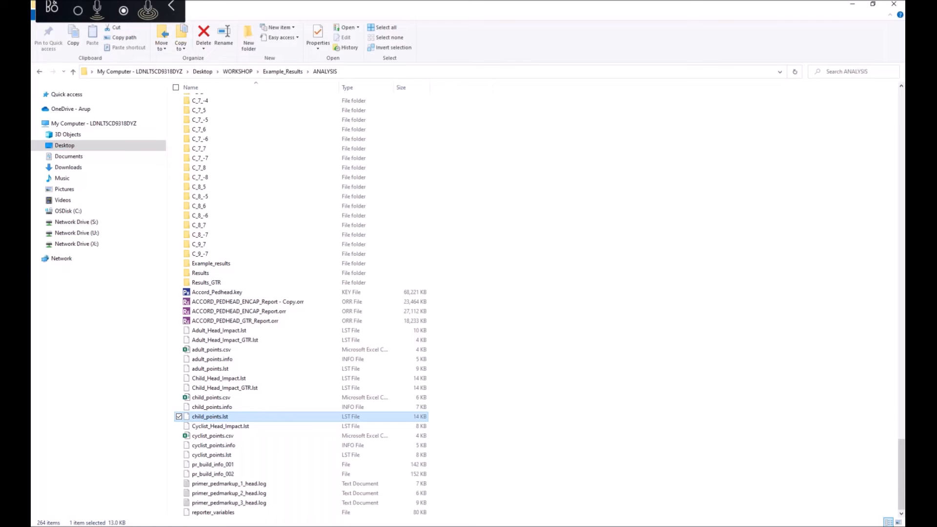
# Find and open the Analysis_results folder in File Explorer to check the files being written
pyautogui.click(794, 72)
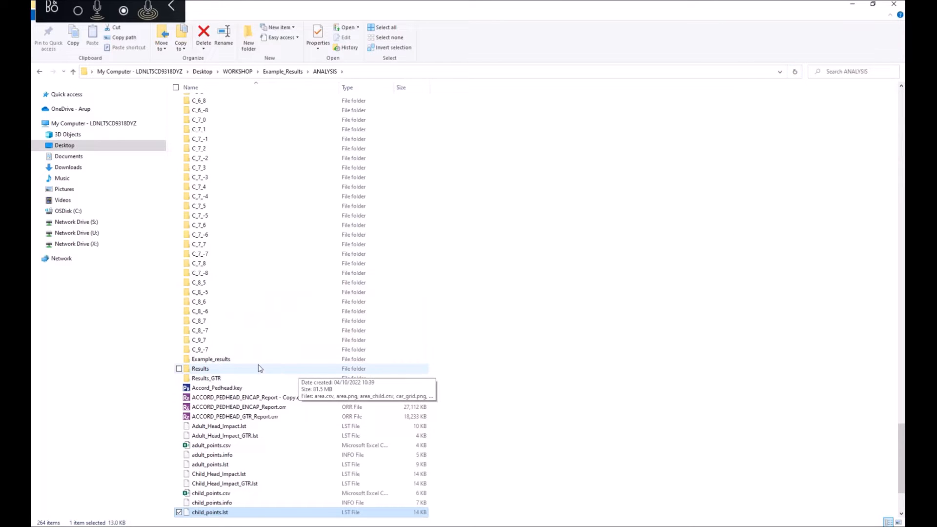
pyautogui.moveTo(901, 462); pyautogui.dragTo(885, 73)
pyautogui.click(795, 73)
pyautogui.scroll(6, 697, 281)
pyautogui.moveTo(903, 426); pyautogui.dragTo(873, 179)
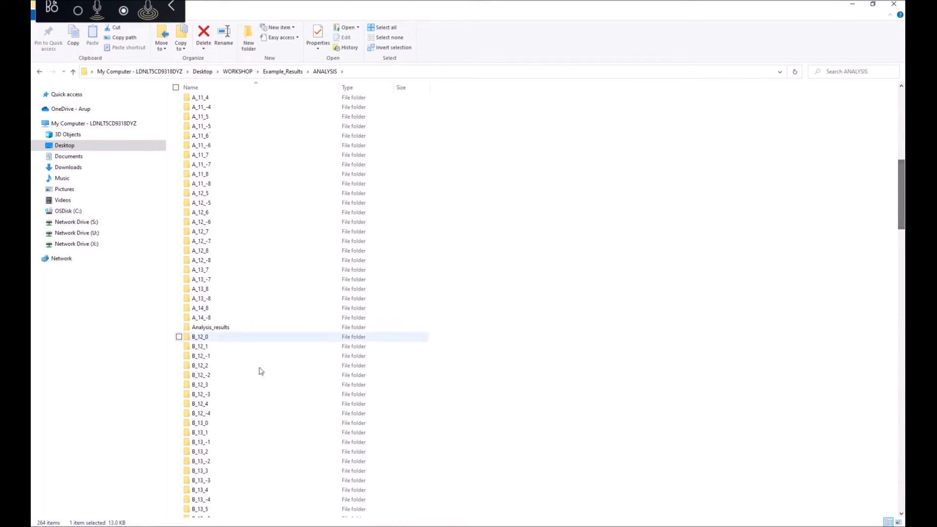
pyautogui.doubleClick(212, 329)
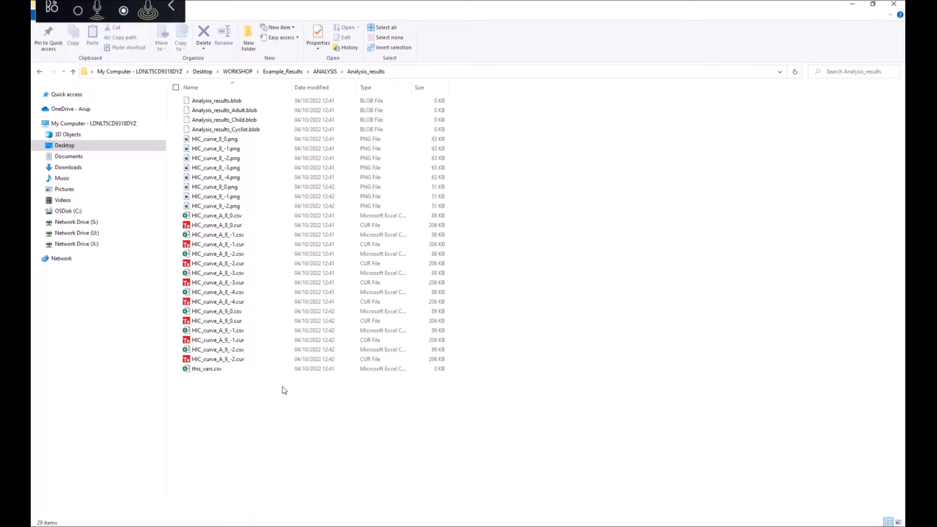
# Switch to the completed ACCORD_PEDHEAD_ENCAP_Report in REPORTER and examine the head impact score, band sensitivity and prediction pages
pyautogui.moveTo(220, 525)
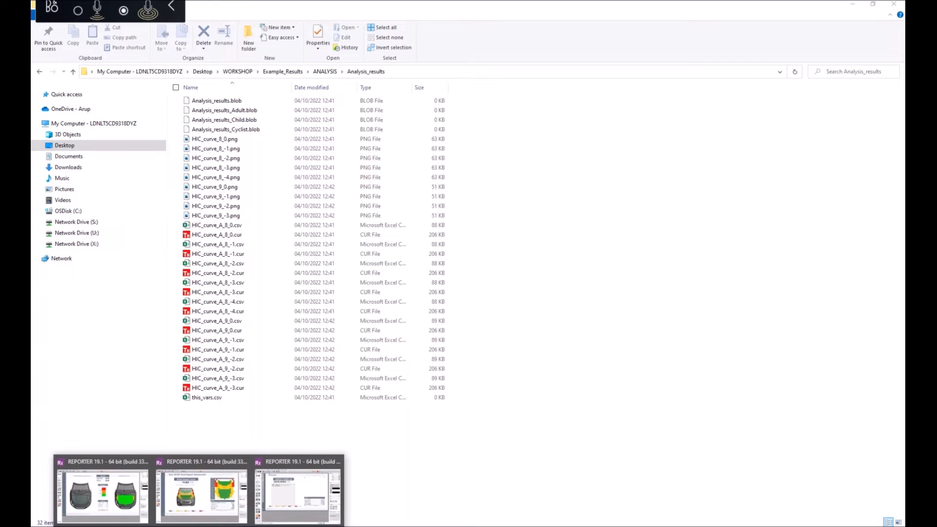
pyautogui.click(212, 484)
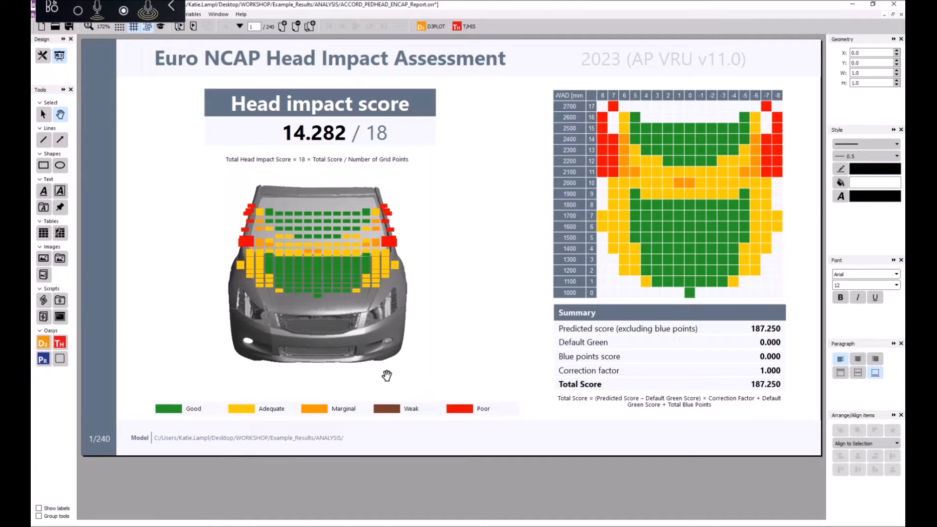
pyautogui.scroll(-2, 370, 346)
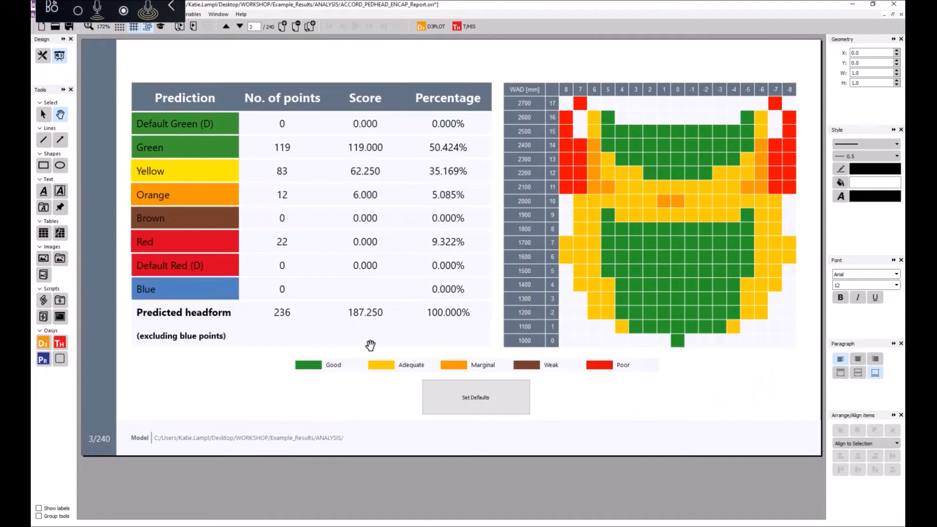
pyautogui.scroll(1, 371, 344)
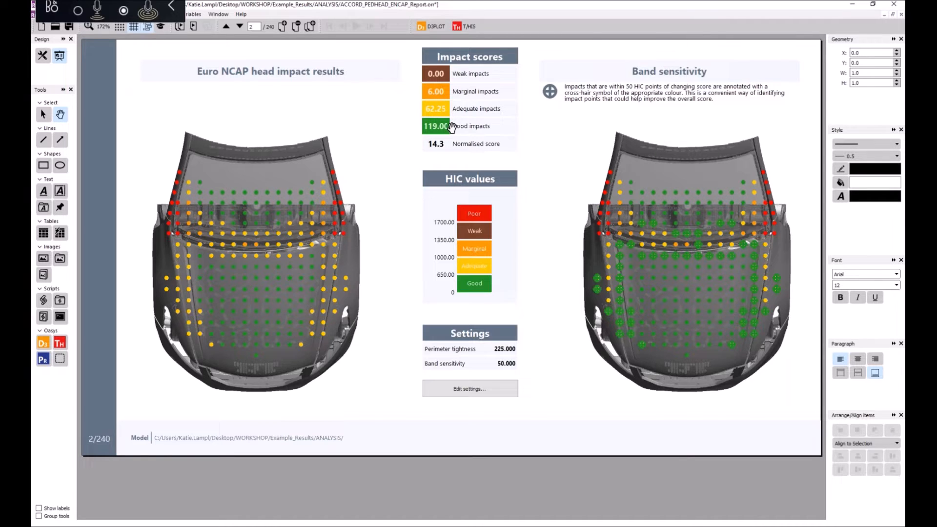
pyautogui.click(438, 144)
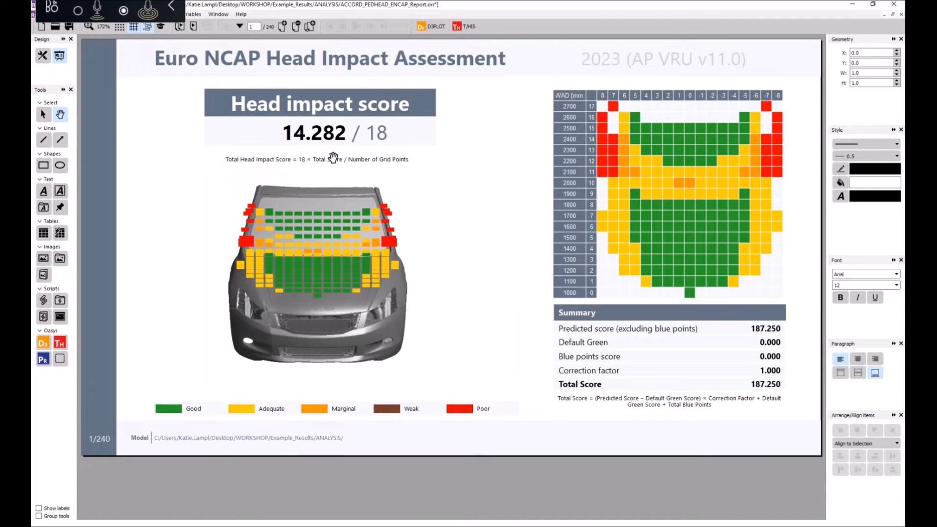
pyautogui.scroll(-1, 333, 158)
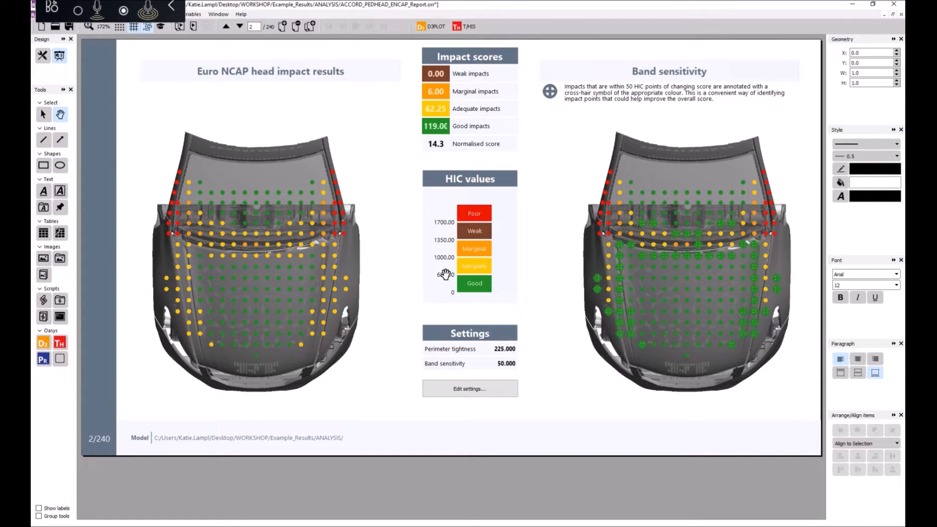
# Try enabling Save Preferences in the report's HIC settings and cancel the options
pyautogui.click(457, 389)
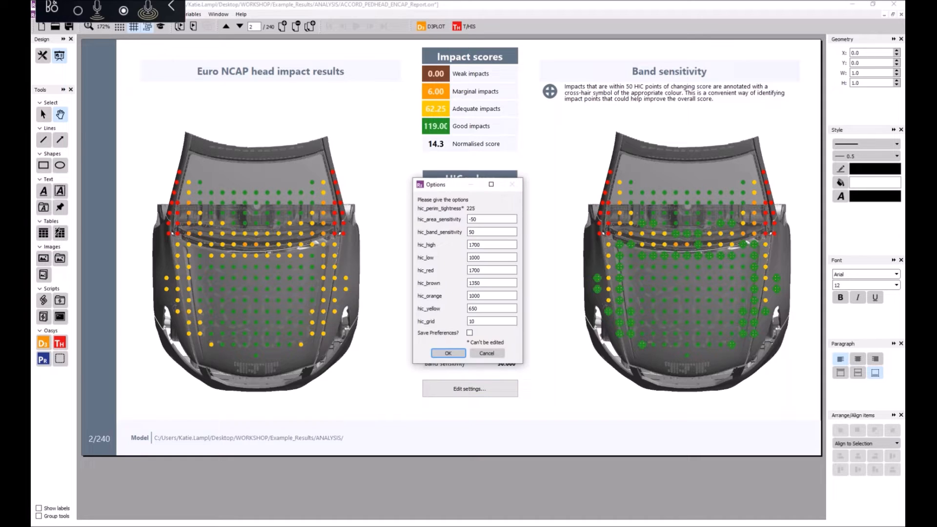
pyautogui.moveTo(446, 188); pyautogui.dragTo(276, 179)
pyautogui.moveTo(313, 264); pyautogui.dragTo(294, 277)
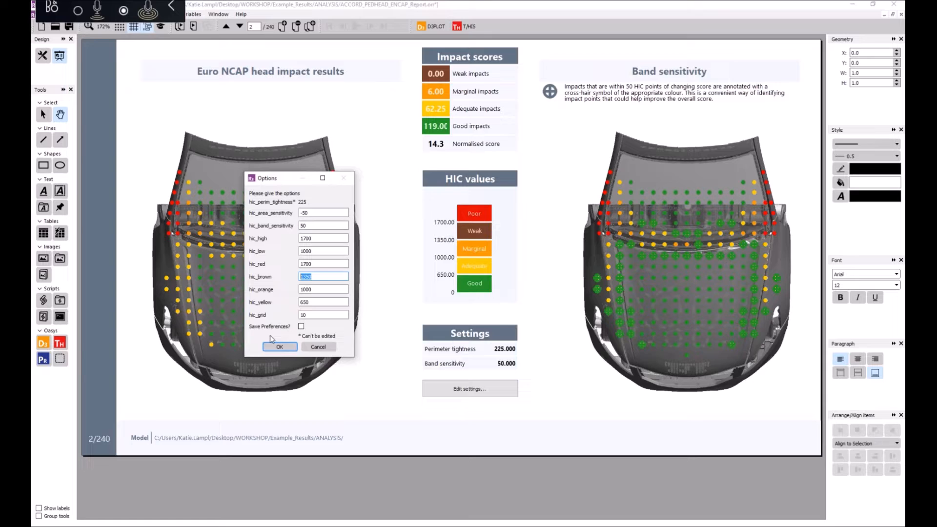
pyautogui.click(300, 327)
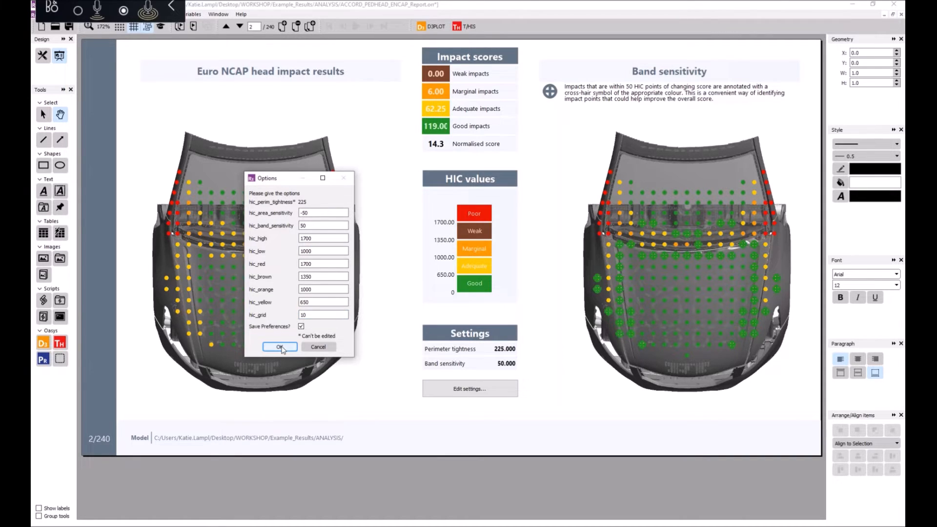
pyautogui.click(318, 347)
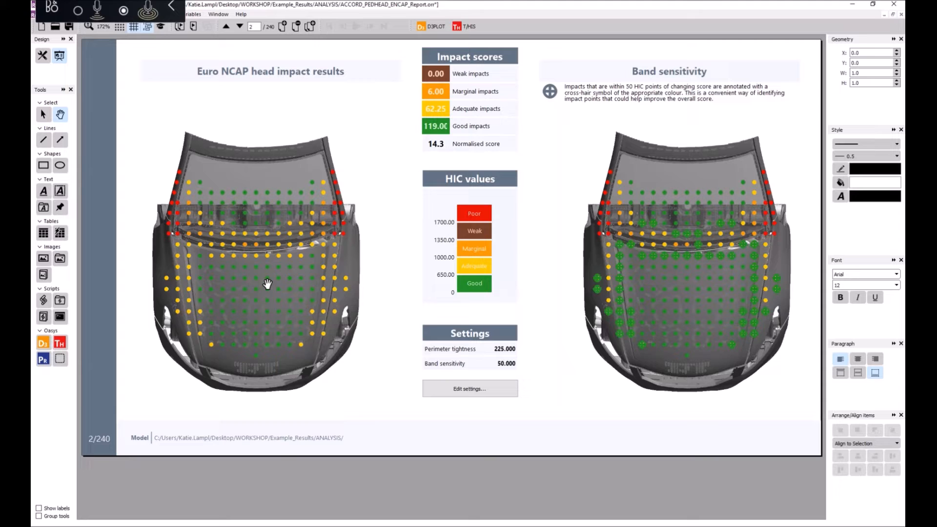
# Set the default colour for row 17 column 8 to RED on the prediction page and acknowledge the score recalculation
pyautogui.click(226, 26)
pyautogui.scroll(-1, 569, 363)
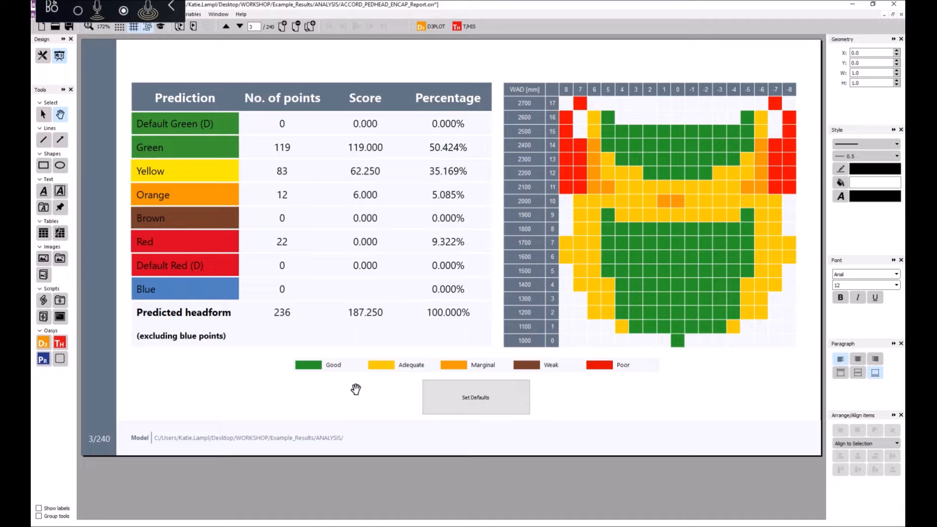
pyautogui.click(472, 401)
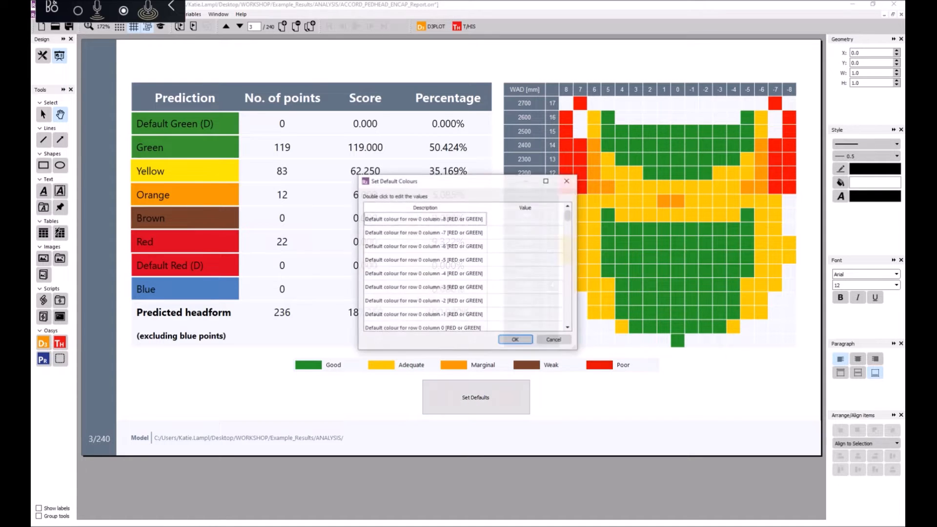
pyautogui.moveTo(435, 185); pyautogui.dragTo(276, 182)
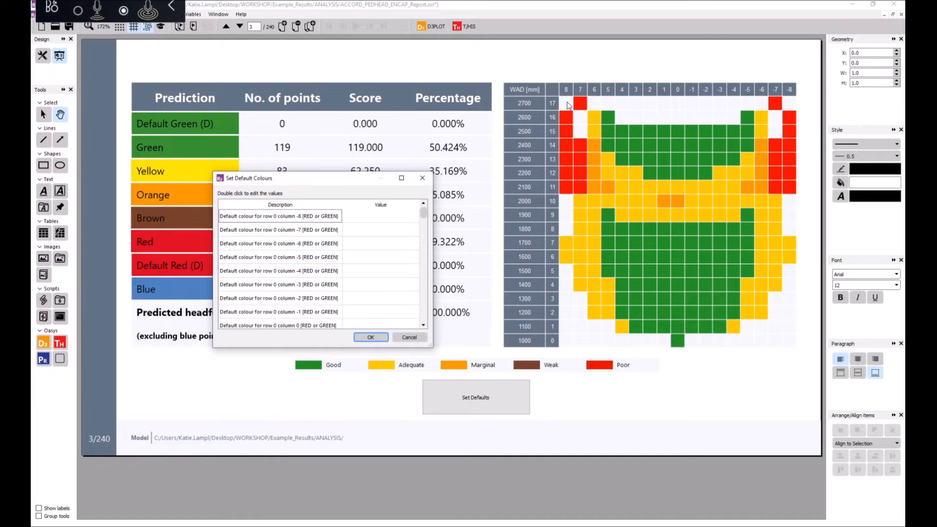
pyautogui.moveTo(426, 213); pyautogui.dragTo(424, 315)
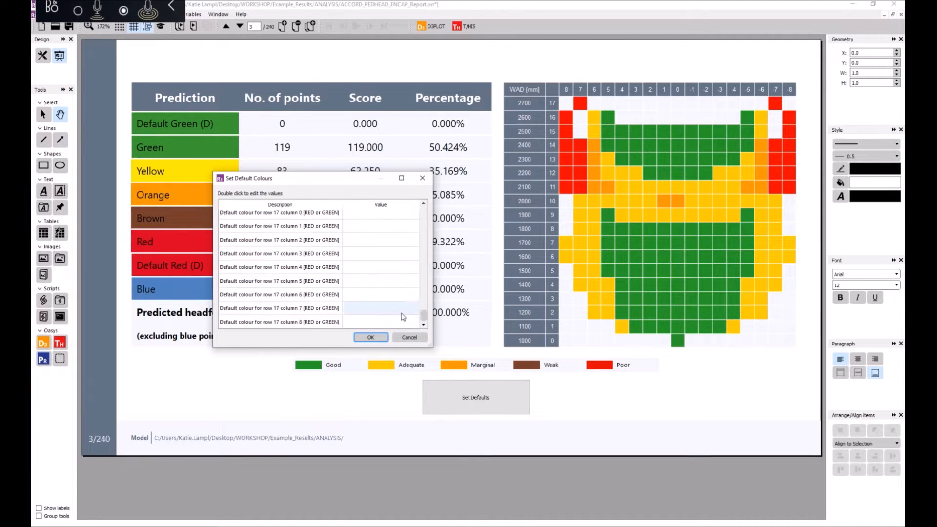
pyautogui.doubleClick(354, 323)
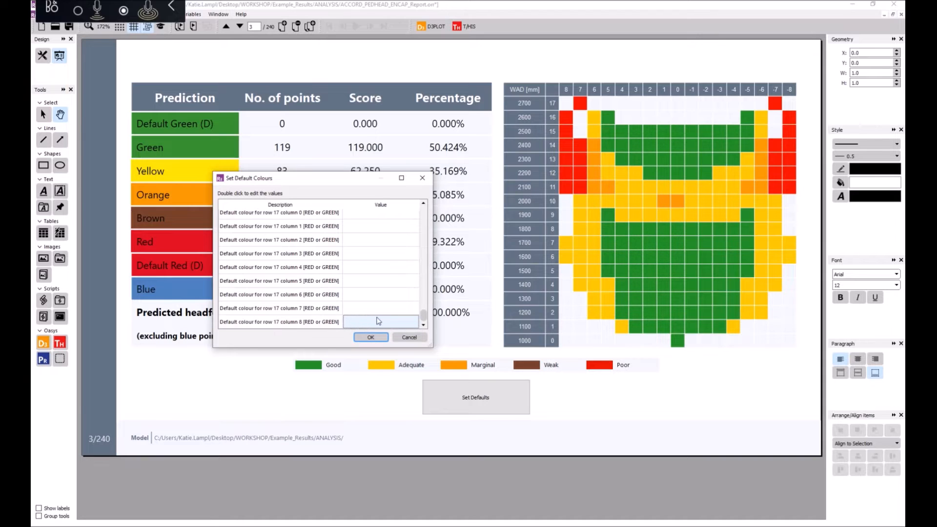
pyautogui.write('RES')
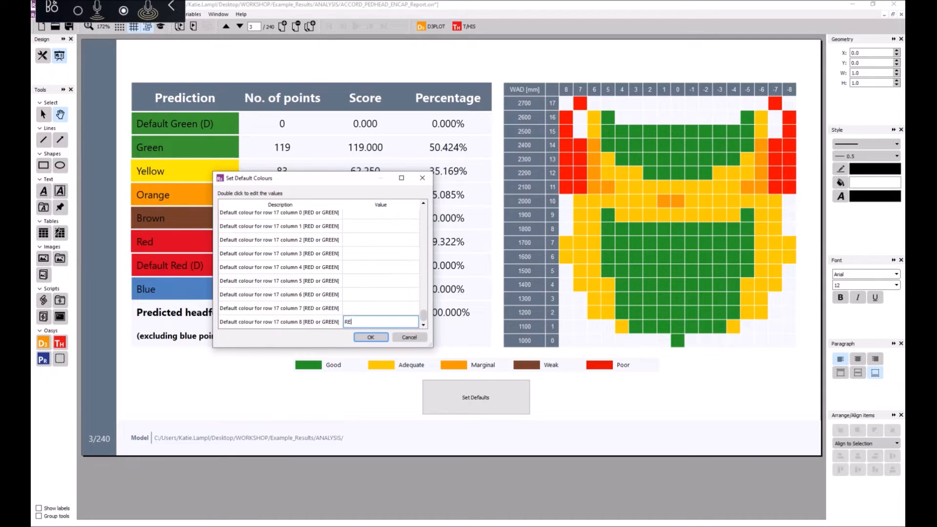
pyautogui.click(369, 338)
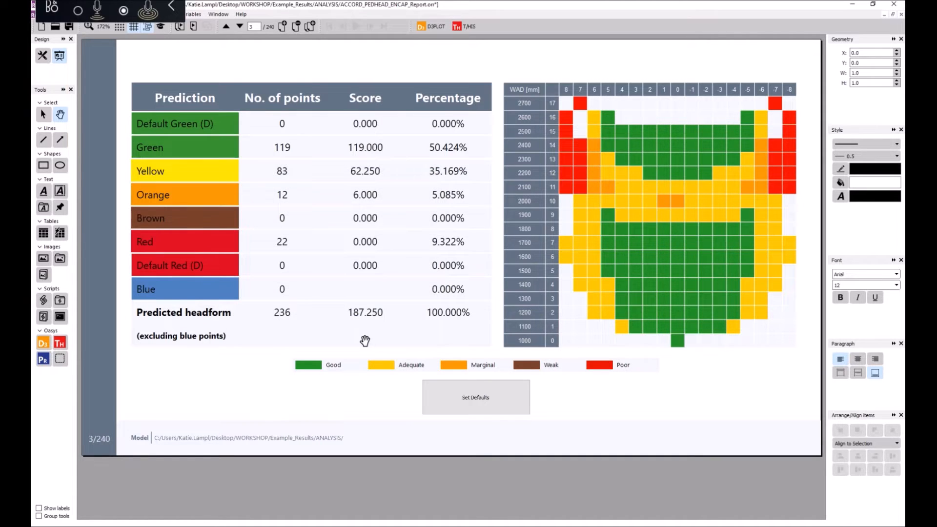
pyautogui.click(573, 105)
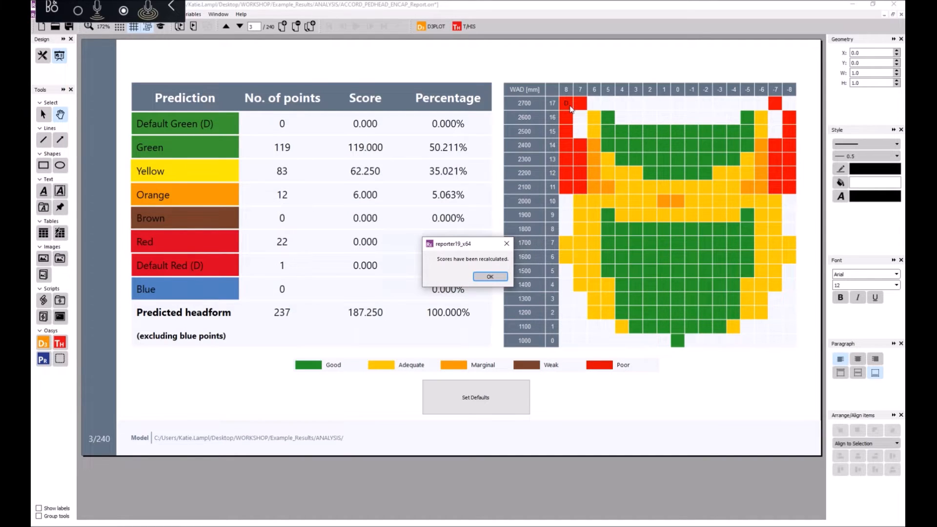
pyautogui.click(489, 277)
# Compare the recalculated head impact score on the first page with the prediction table on page 3
pyautogui.scroll(1, 470, 275)
pyautogui.scroll(1, 470, 275)
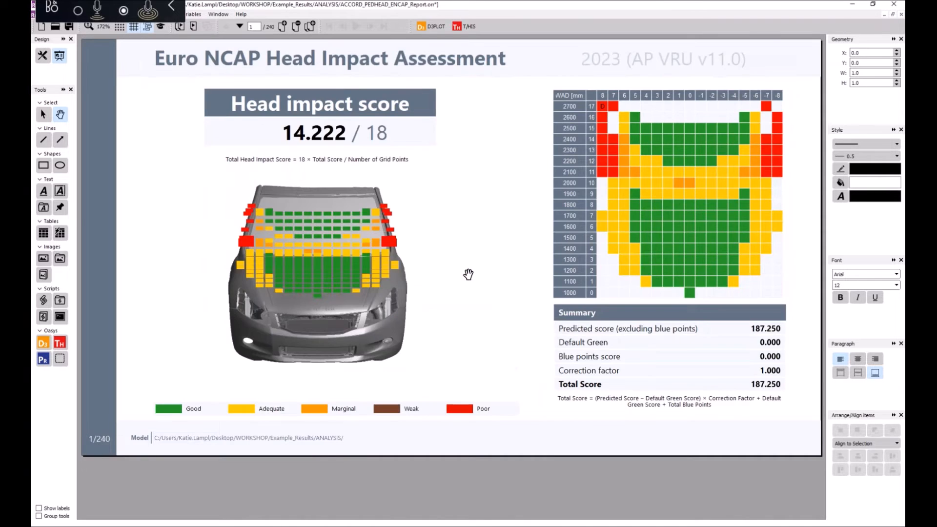
pyautogui.scroll(-2, 469, 275)
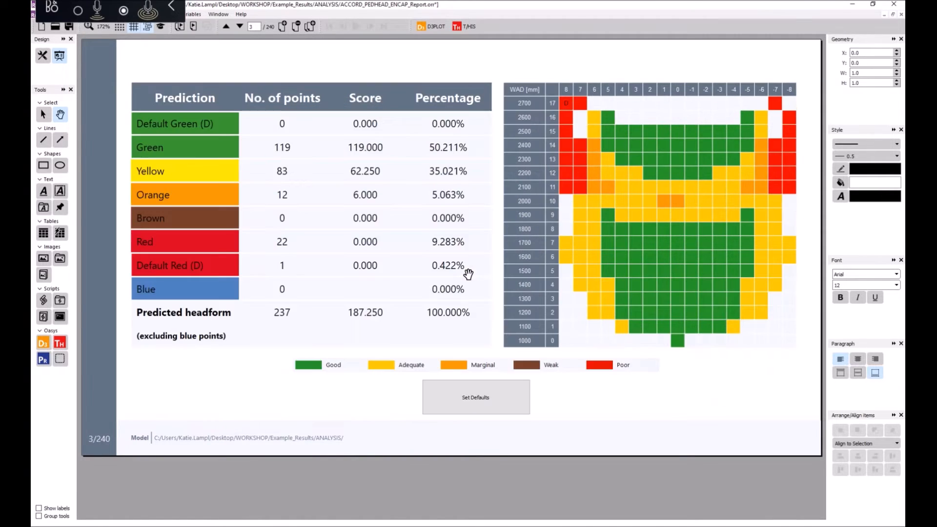
# On page 4, set verification test point 1 to column 0, row 0 with a test value of 800 and acknowledge the recalculation
pyautogui.scroll(-1, 467, 274)
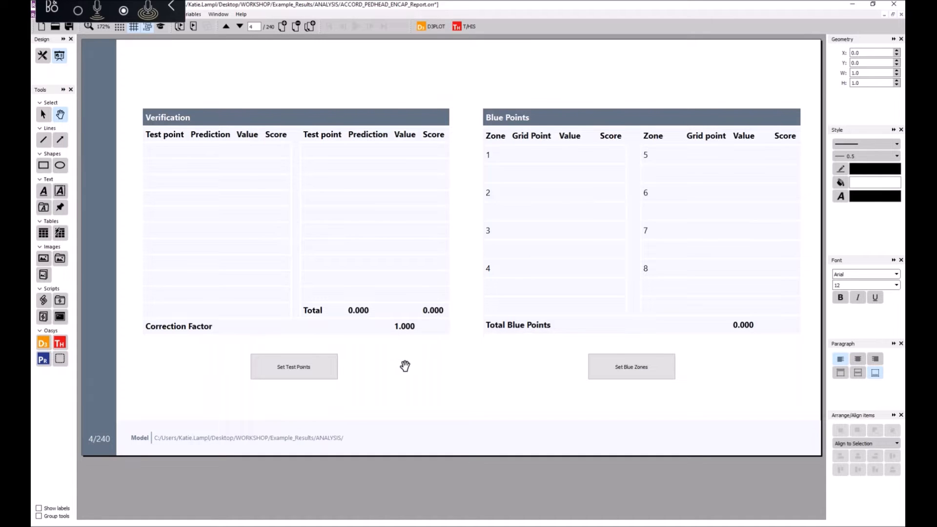
pyautogui.click(287, 373)
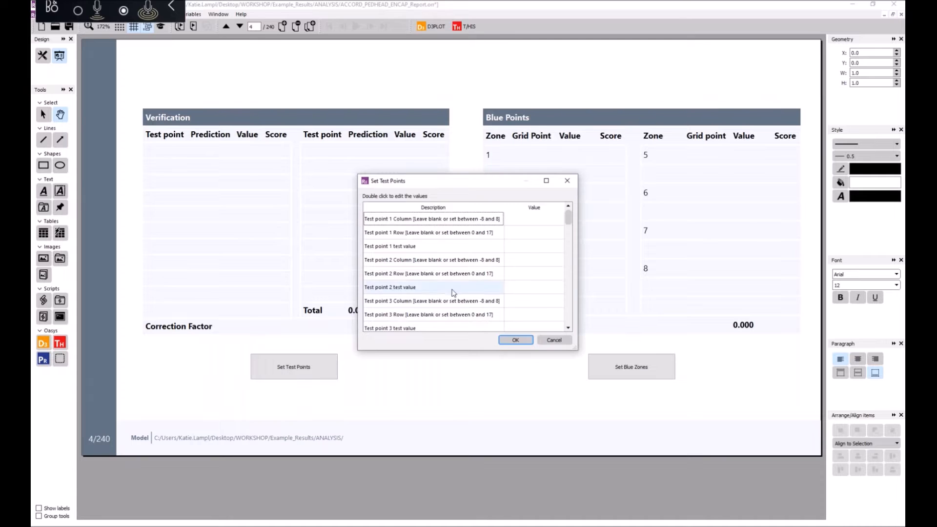
pyautogui.doubleClick(520, 224)
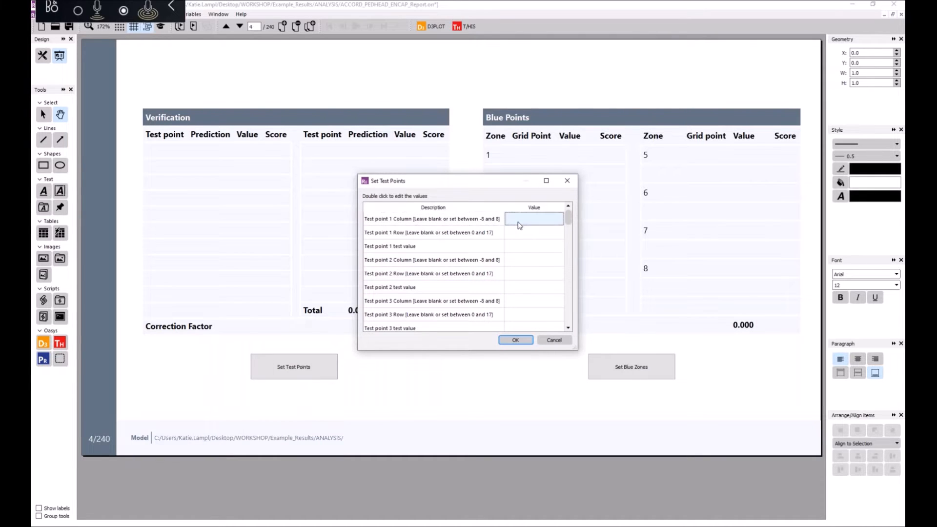
pyautogui.write('0')
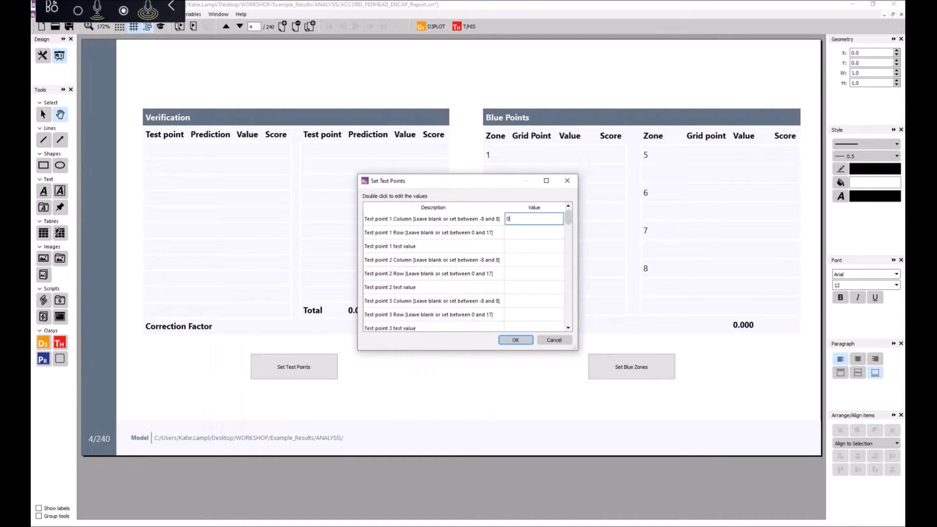
pyautogui.click(527, 234)
pyautogui.write('0')
pyautogui.click(526, 246)
pyautogui.write('800')
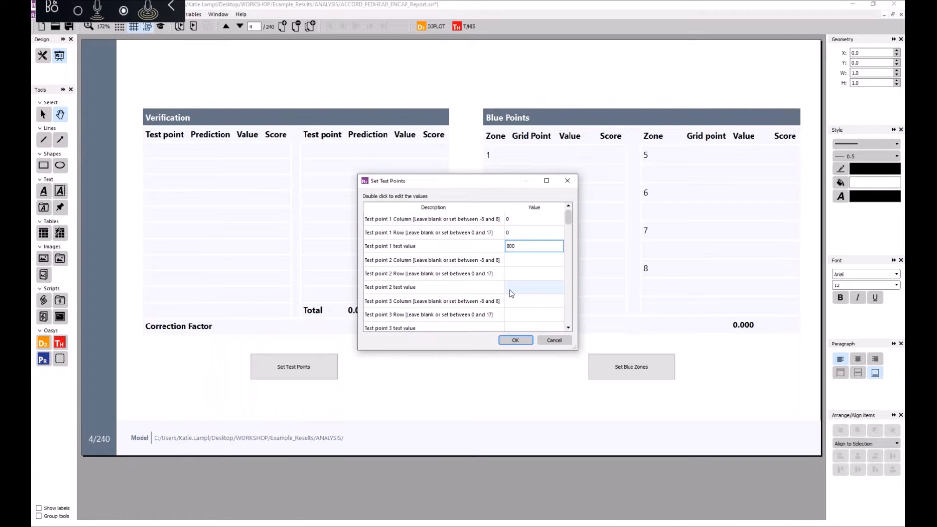
pyautogui.click(515, 339)
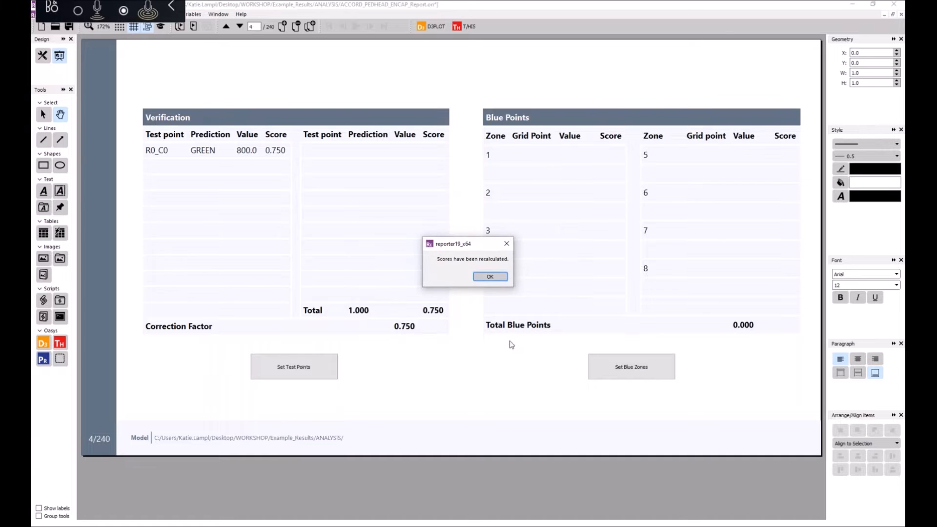
pyautogui.click(490, 277)
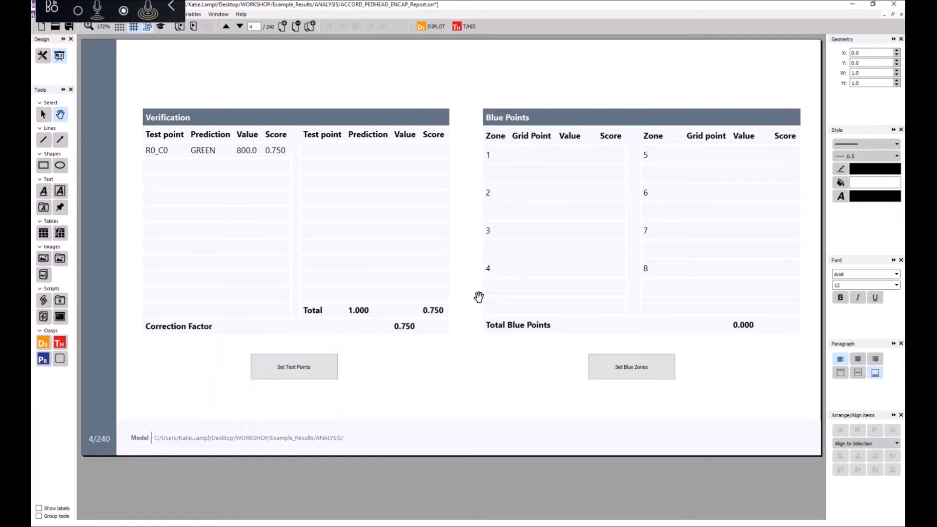
# Examine the correction factor's effect on the summary page, the verification page and the curve page for grid point C_0_0
pyautogui.scroll(3, 468, 308)
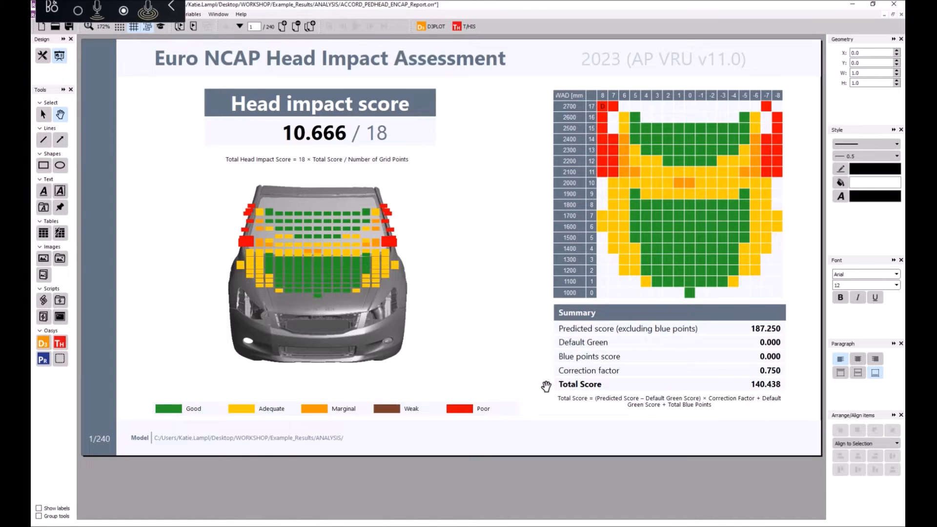
pyautogui.press('pagedown')
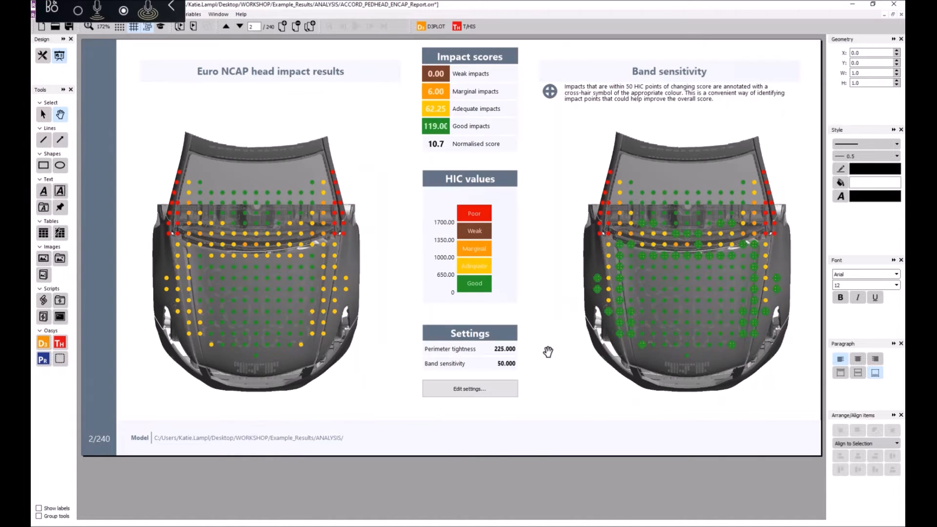
pyautogui.press('pagedown')
pyautogui.press('pagedown')
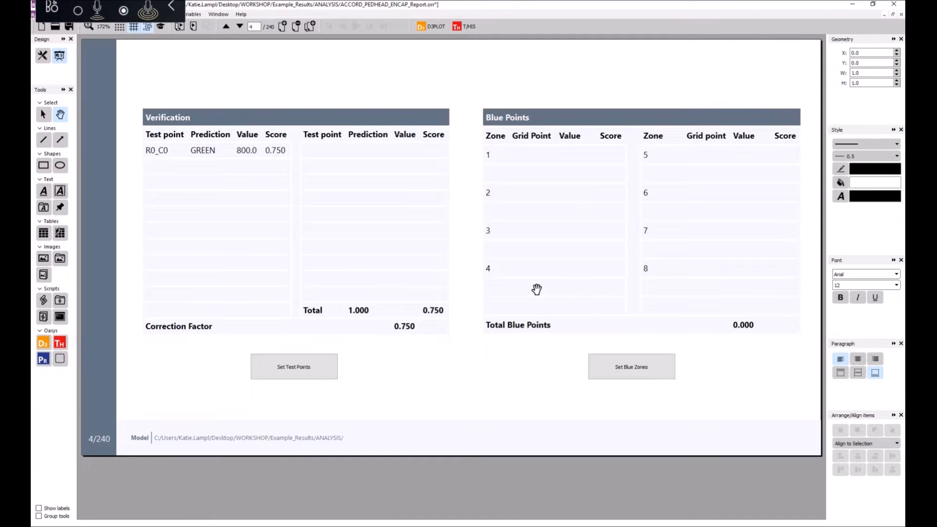
pyautogui.press('pageup')
pyautogui.press('pageup')
pyautogui.press('pageup')
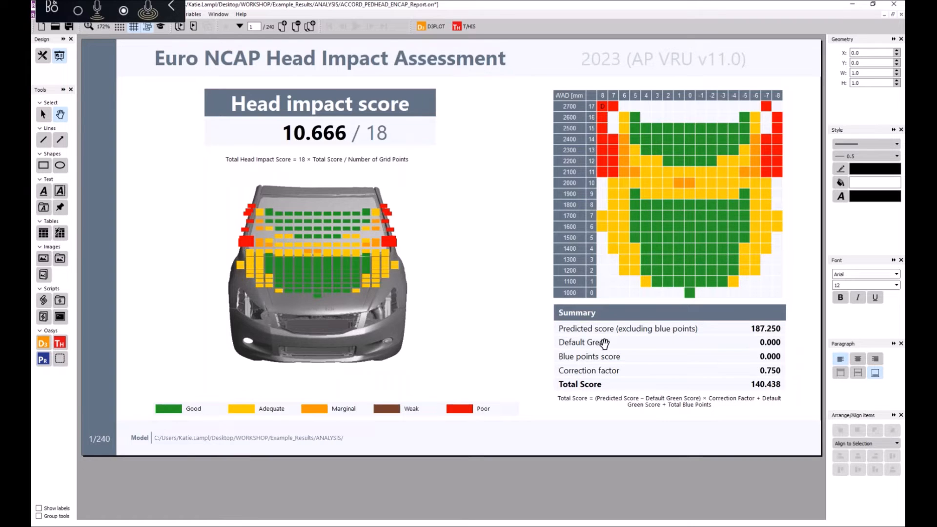
pyautogui.press('pagedown')
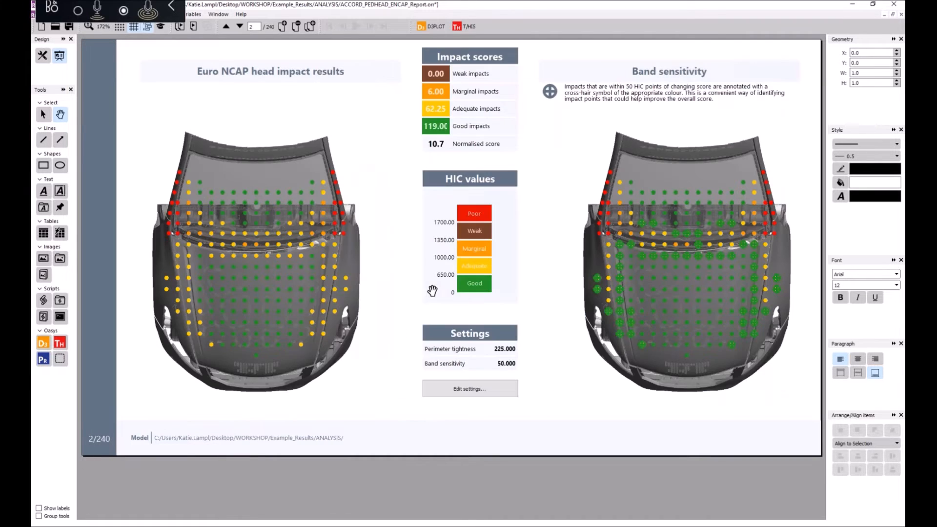
pyautogui.press('pagedown')
pyautogui.press('pagedown')
pyautogui.press('pagedown')
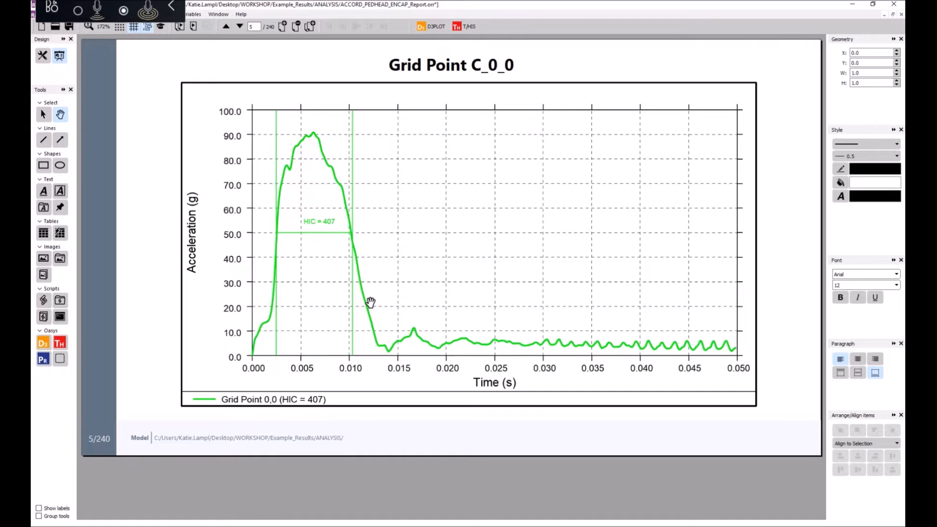
pyautogui.scroll(4, 371, 303)
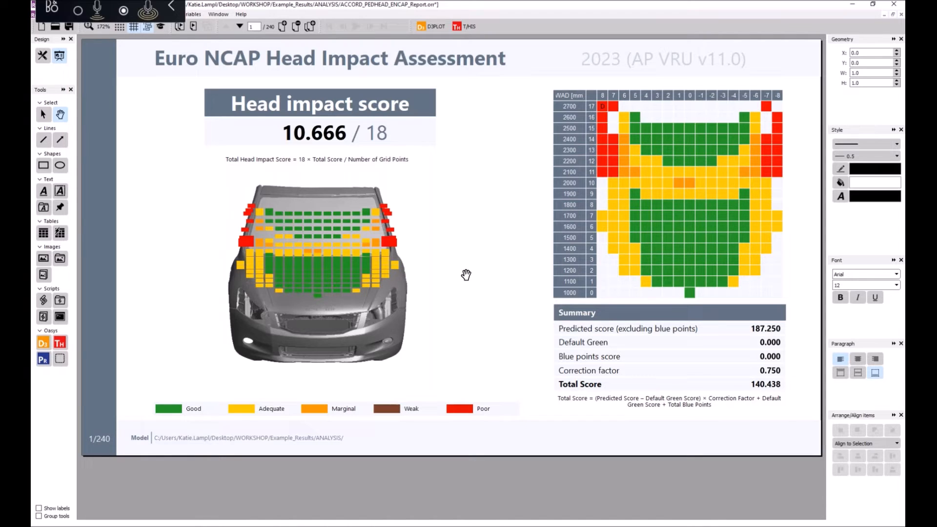
# Switch to the GTR_Head_Impact_2020 report window and examine the head impact result on its first page
pyautogui.click(200, 526)
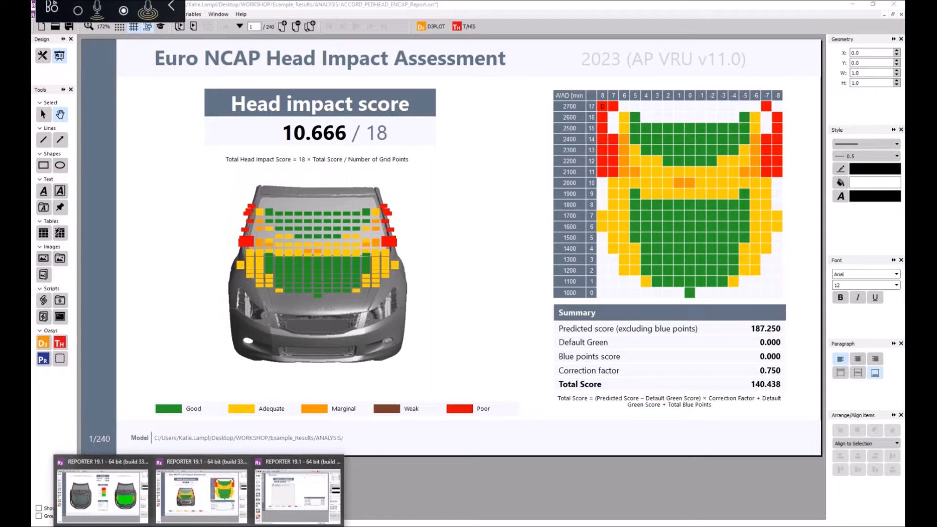
pyautogui.moveTo(112, 502)
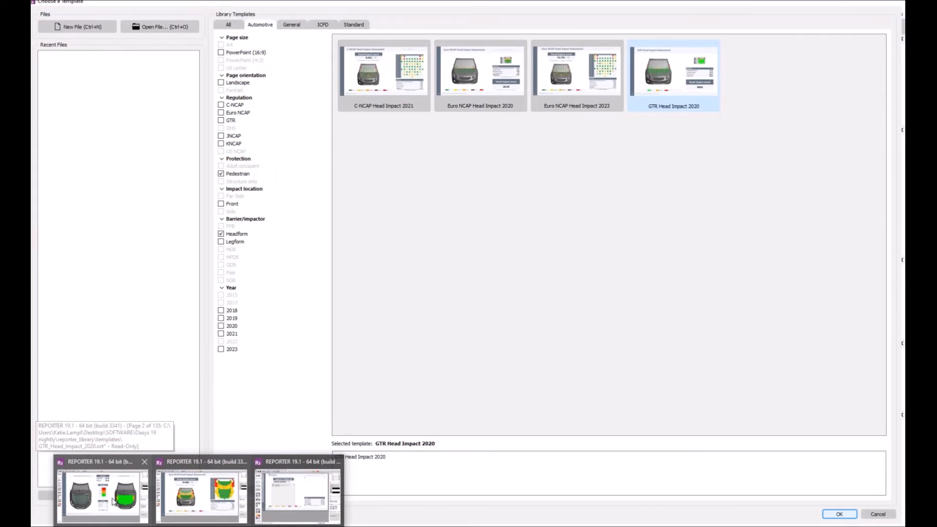
pyautogui.click(112, 502)
pyautogui.scroll(1, 318, 388)
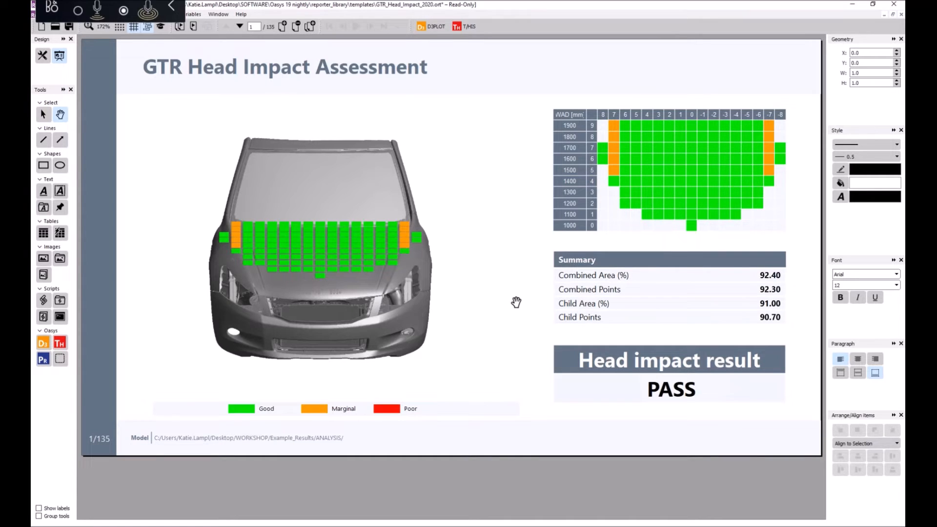
# Examine the GTR report's combined and child HIC area and sensitivity pages and the first grid point curve, ending on page 1
pyautogui.press('pagedown')
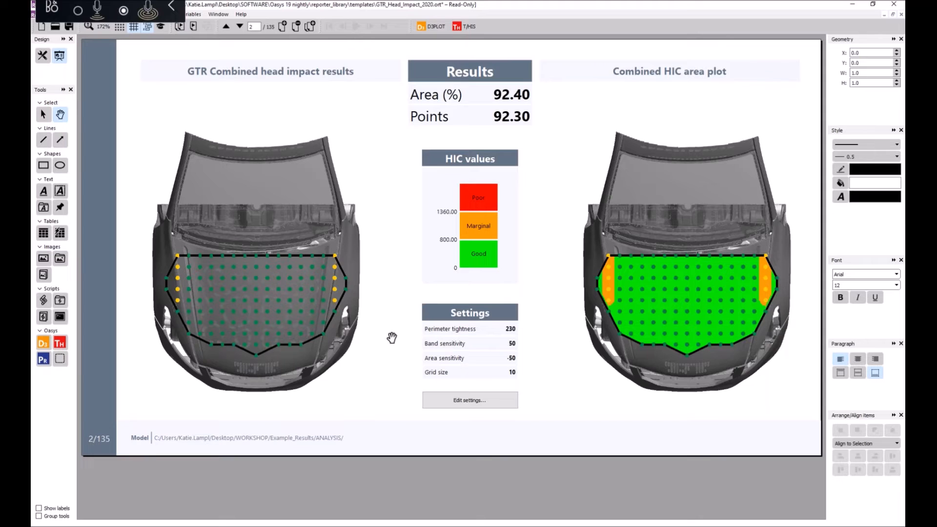
pyautogui.press('pagedown')
pyautogui.press('pagedown')
pyautogui.press('pagedown')
pyautogui.press('pagedown')
pyautogui.press('pageup')
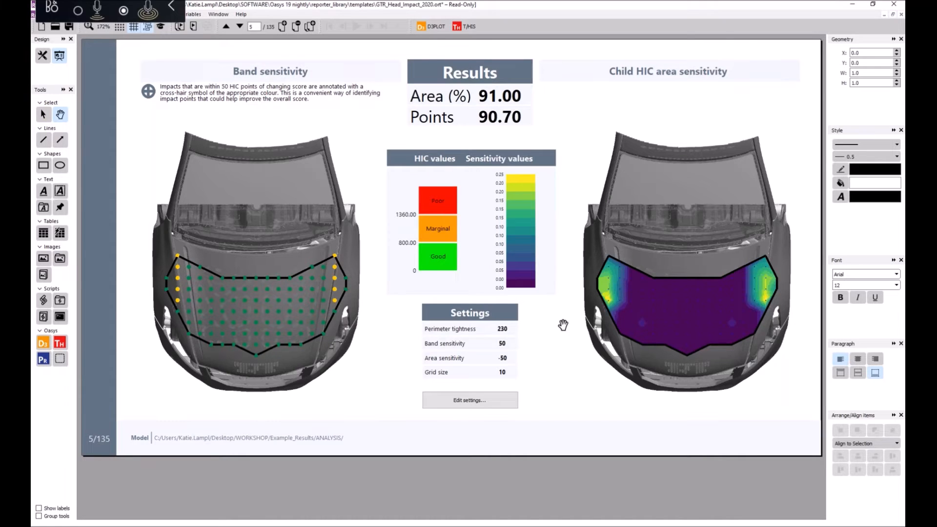
pyautogui.press('pagedown')
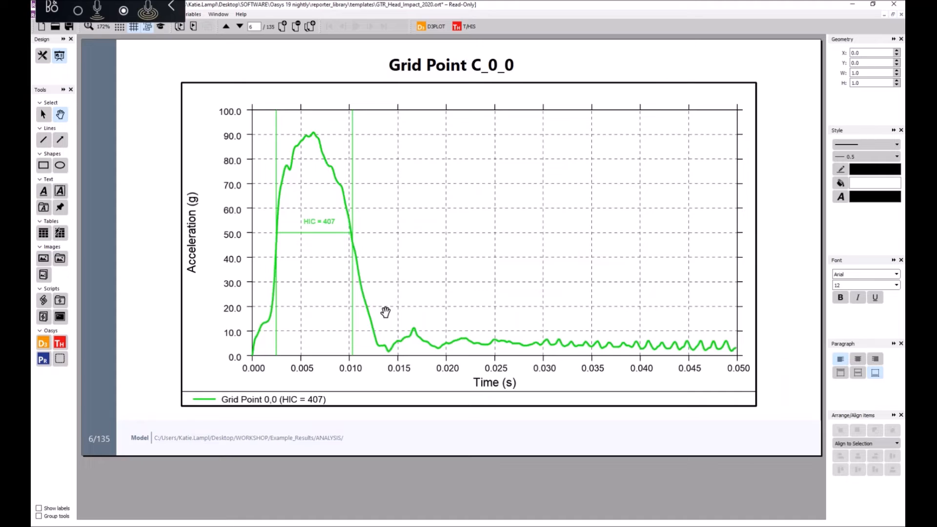
pyautogui.press('pageup')
pyautogui.press('pageup')
pyautogui.press('pageup')
pyautogui.press('pageup')
pyautogui.press('pageup')
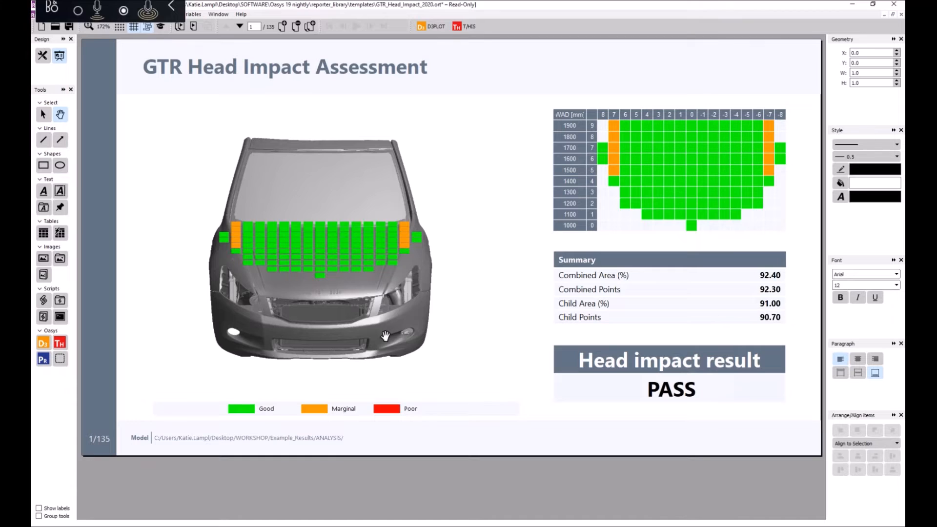
# Switch to File Explorer and look through the Lower_Leg and Upper_Leg folders in Example_Results/LEG_ANALYSIS
pyautogui.click(705, 525)
pyautogui.click(676, 377)
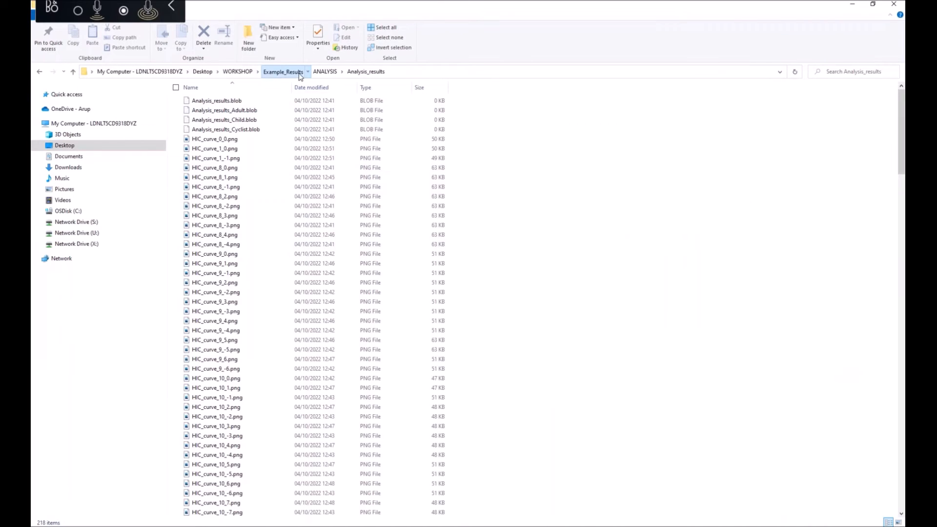
pyautogui.click(283, 71)
pyautogui.doubleClick(210, 148)
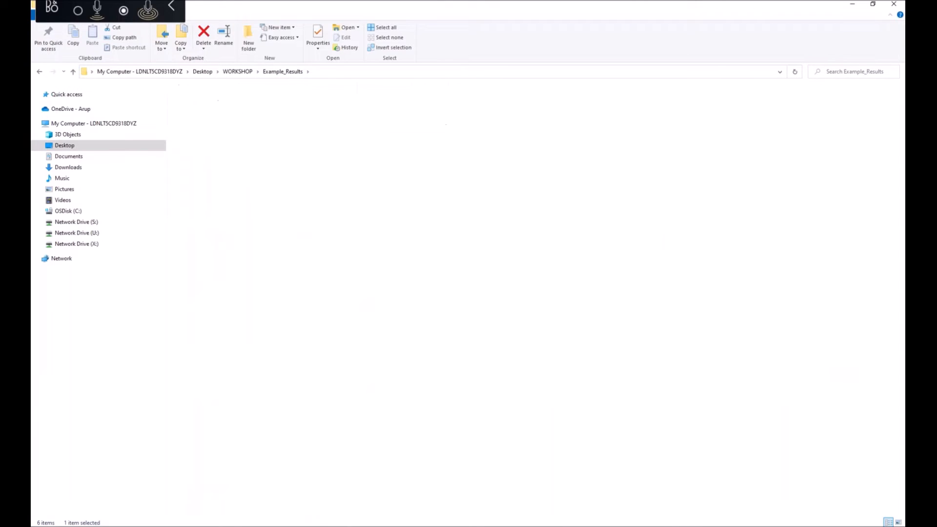
pyautogui.doubleClick(205, 101)
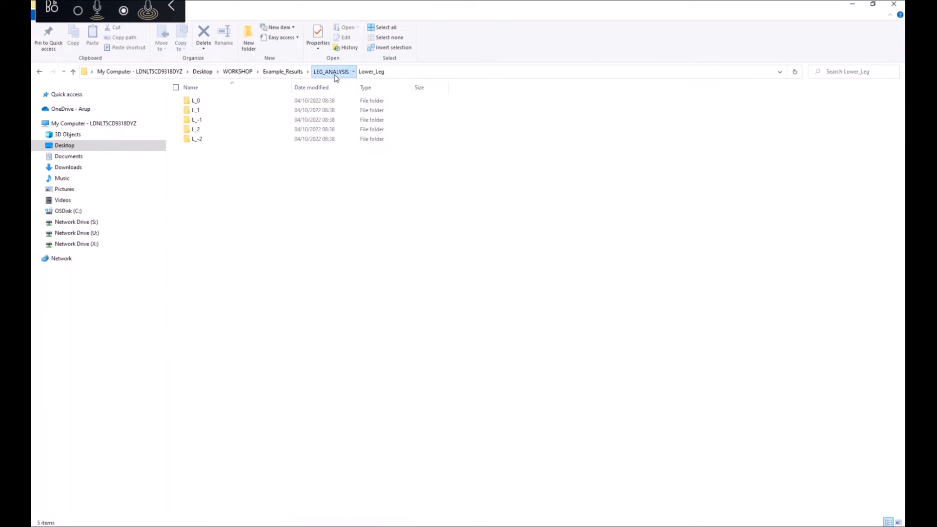
pyautogui.click(332, 72)
pyautogui.doubleClick(205, 120)
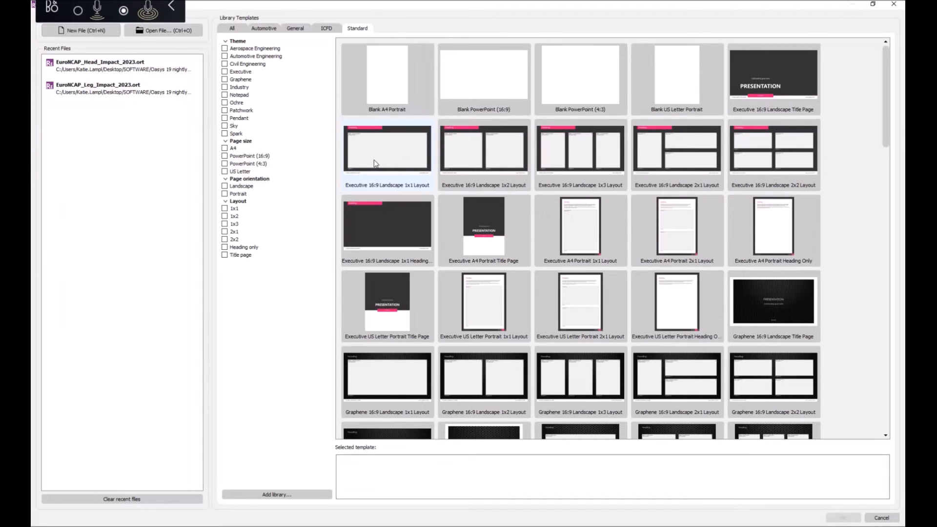
# In REPORTER, filter the automotive library templates to Pedestrian and Legform and open Euro NCAP Leg Impact 2023
pyautogui.click(263, 28)
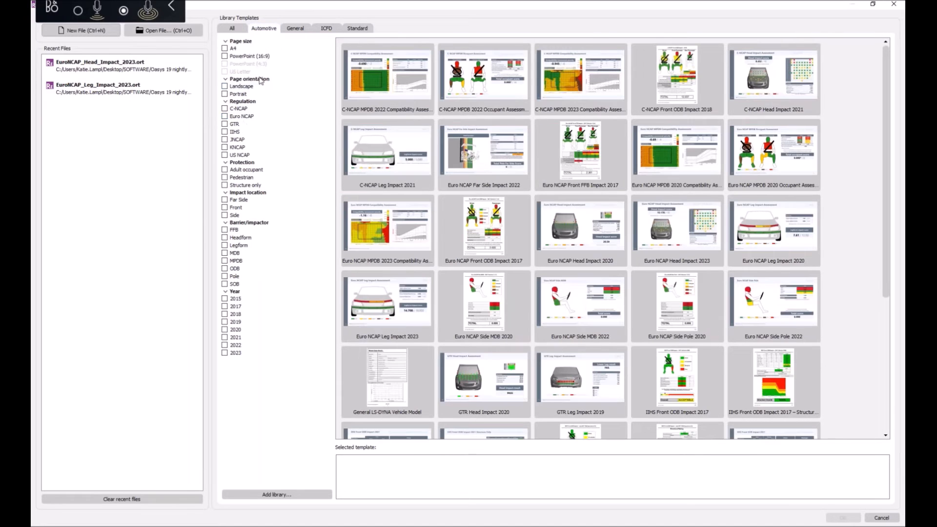
pyautogui.click(241, 177)
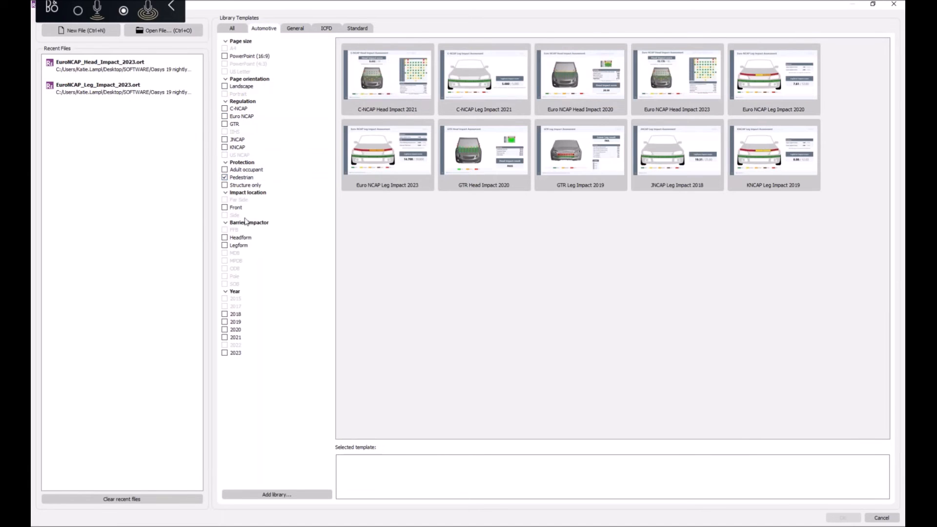
pyautogui.click(240, 246)
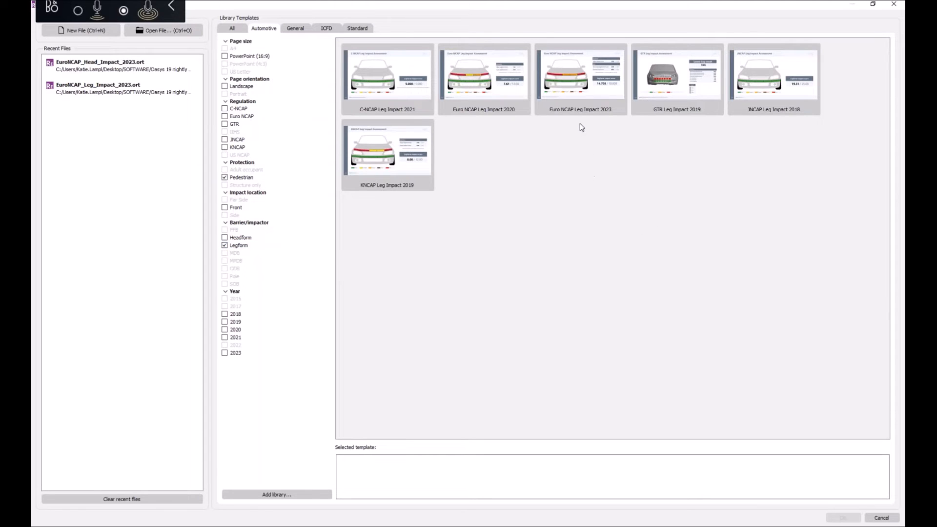
pyautogui.click(575, 86)
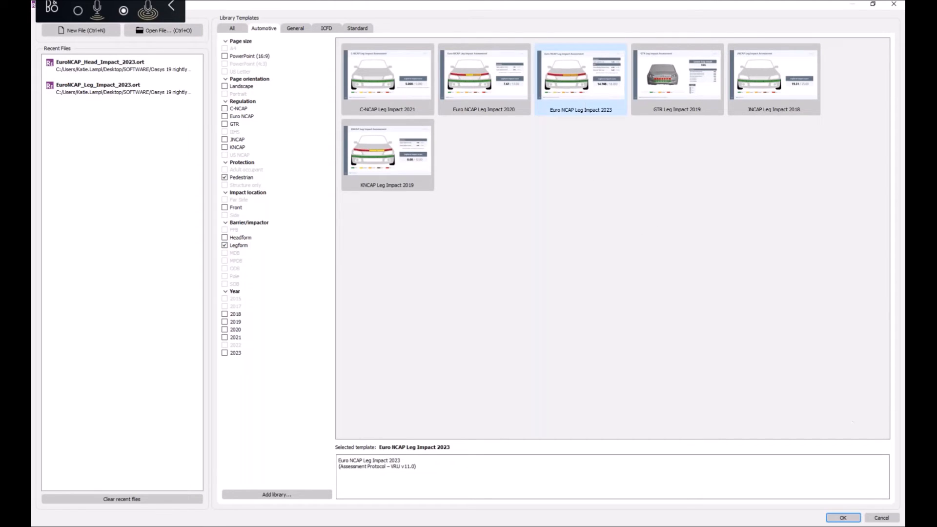
pyautogui.click(843, 518)
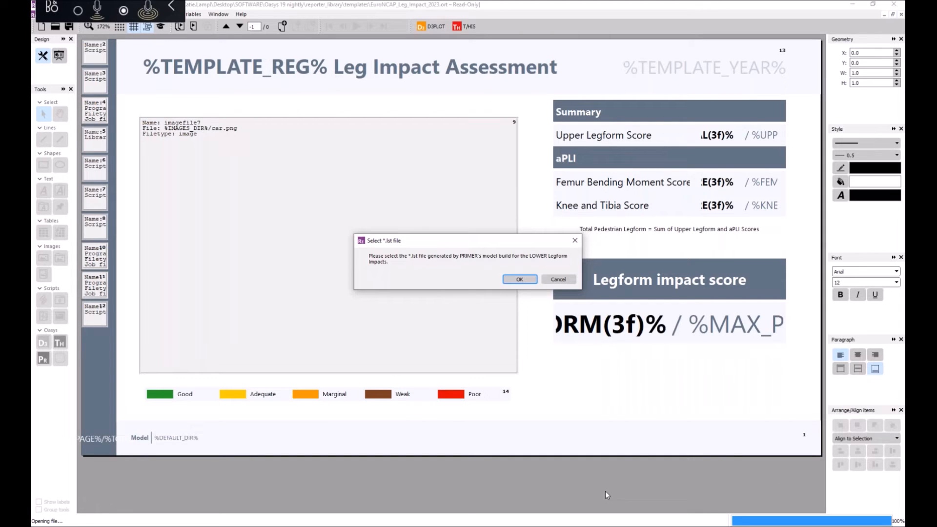
# Load EuroNCAP2023_Lower_Leg_Impact.lst from WORKSHOP/Example_Results/LEG_ANALYSIS as the lower legform list file
pyautogui.click(520, 280)
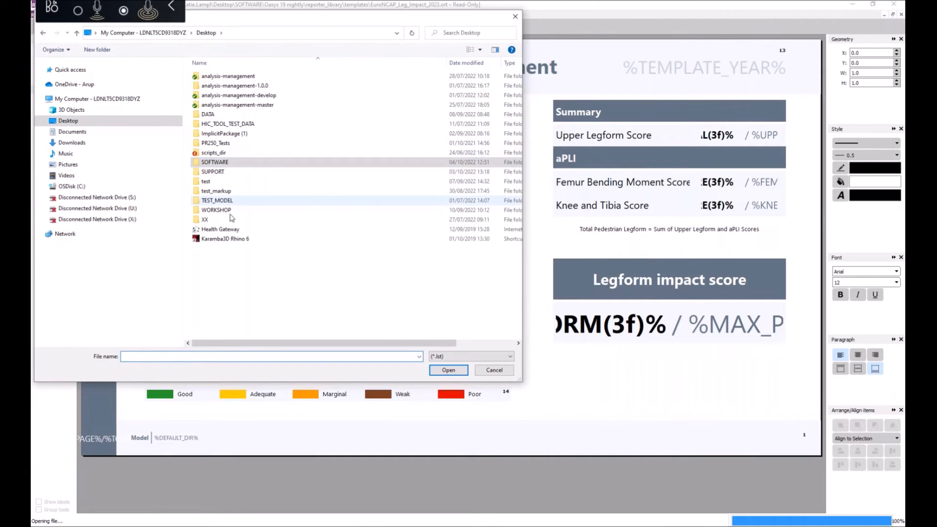
pyautogui.doubleClick(217, 210)
pyautogui.doubleClick(221, 77)
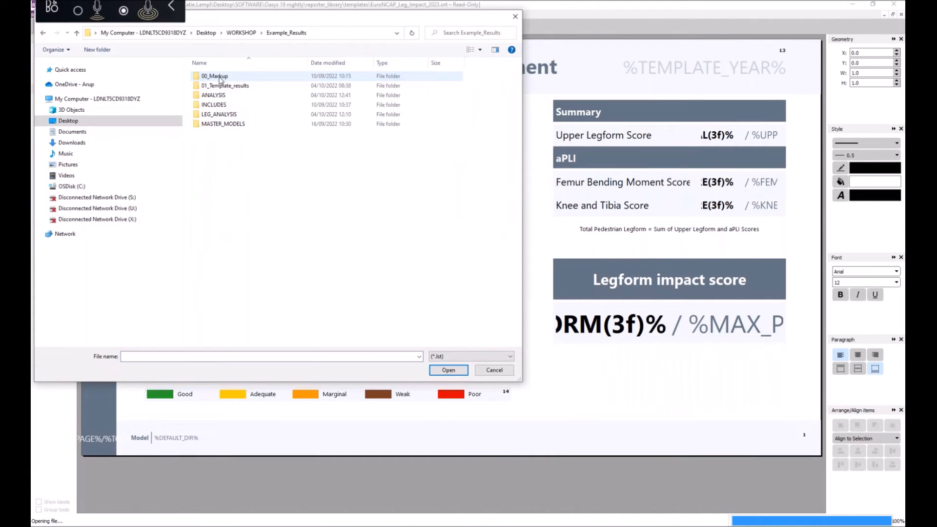
pyautogui.doubleClick(217, 112)
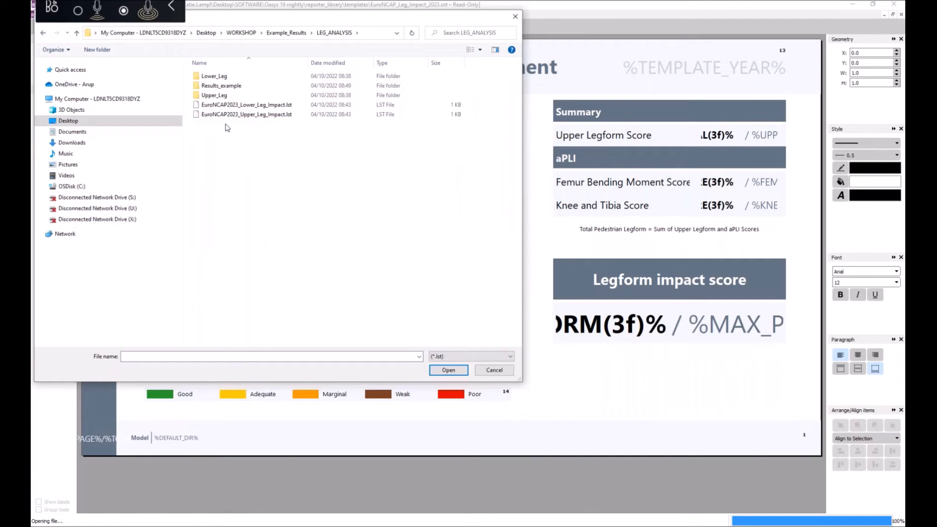
pyautogui.moveTo(258, 23); pyautogui.dragTo(178, 117)
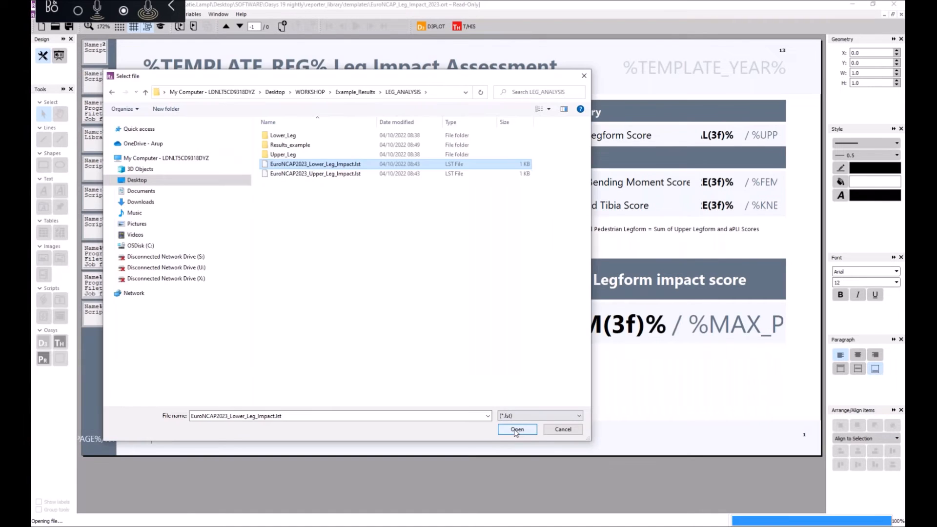
pyautogui.click(515, 430)
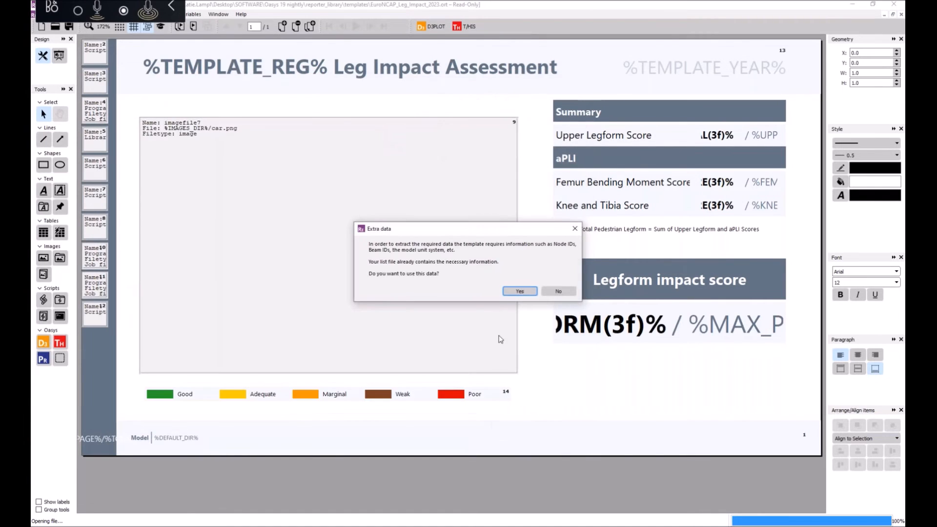
# Use the extra data in the lower legform list file and load EuroNCAP2023_Upper_Leg_Impact.lst as the upper legform list file
pyautogui.click(517, 292)
pyautogui.click(519, 280)
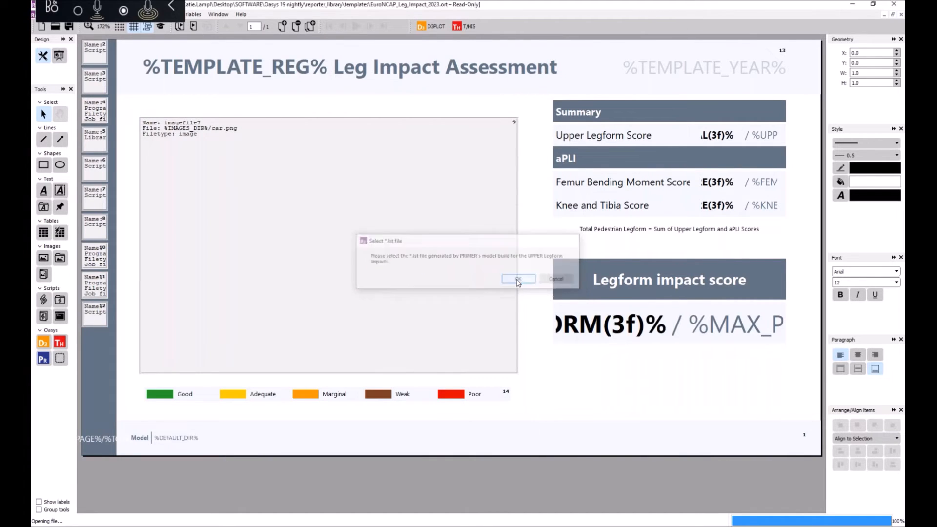
pyautogui.click(316, 174)
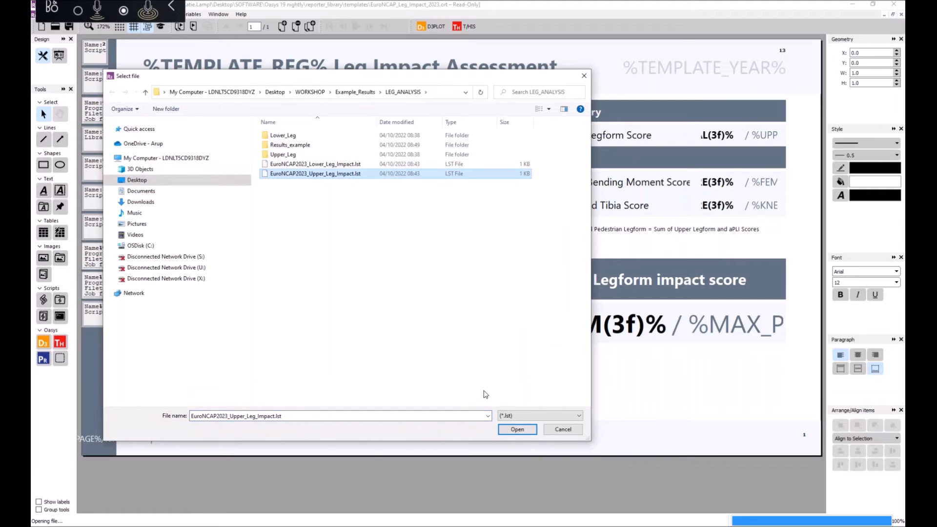
pyautogui.click(517, 430)
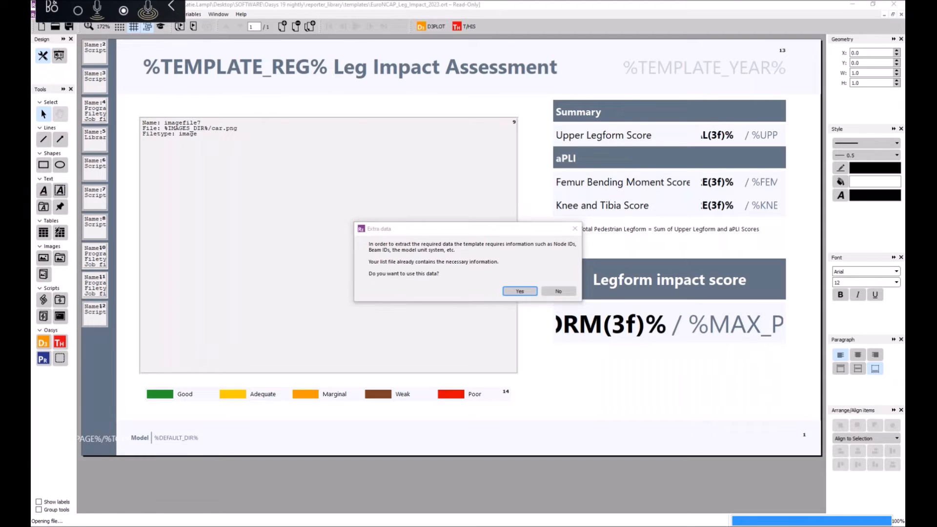
# Switch to File Explorer and open EuroNCAP2023_Lower_Leg_Impact.lst from the LEG_ANALYSIS folder in Notepad++
pyautogui.click(121, 490)
pyautogui.click(324, 72)
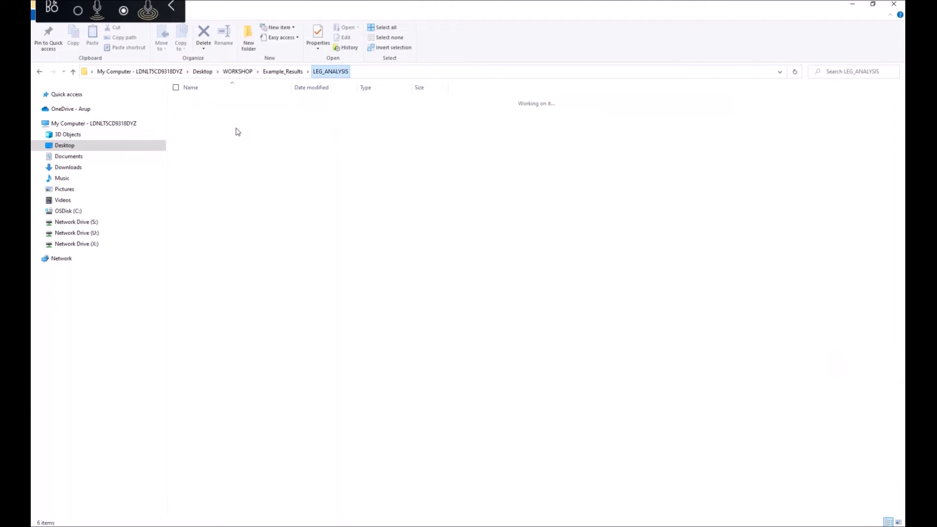
pyautogui.click(223, 130)
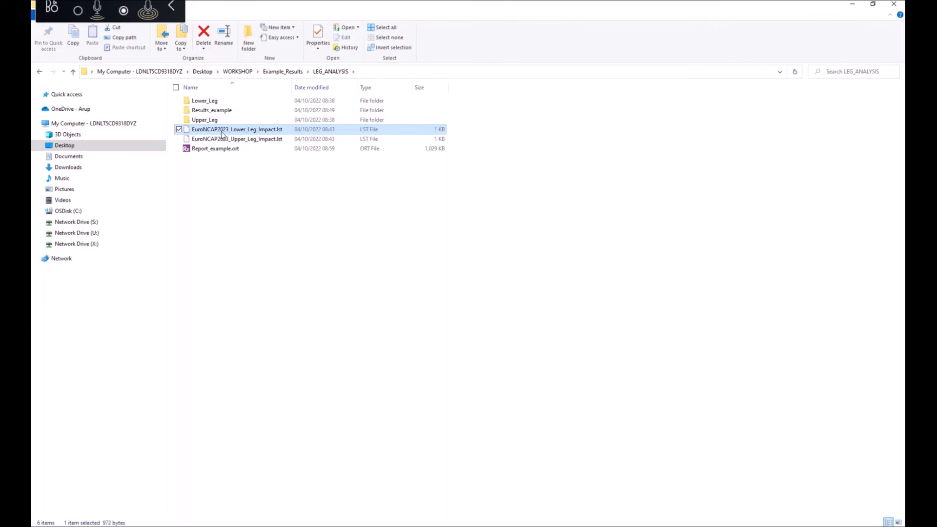
pyautogui.rightClick(222, 132)
pyautogui.click(158, 218)
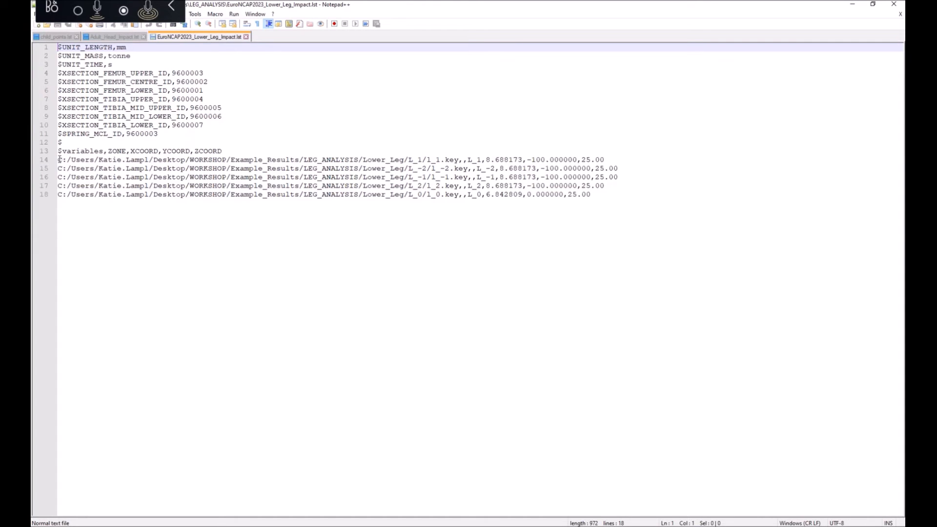
# Examine the L_1 keyword file path and coordinates and the femur, tibia and MCL entity IDs in the lower leg list file
pyautogui.moveTo(59, 160); pyautogui.dragTo(485, 161)
pyautogui.click(492, 160)
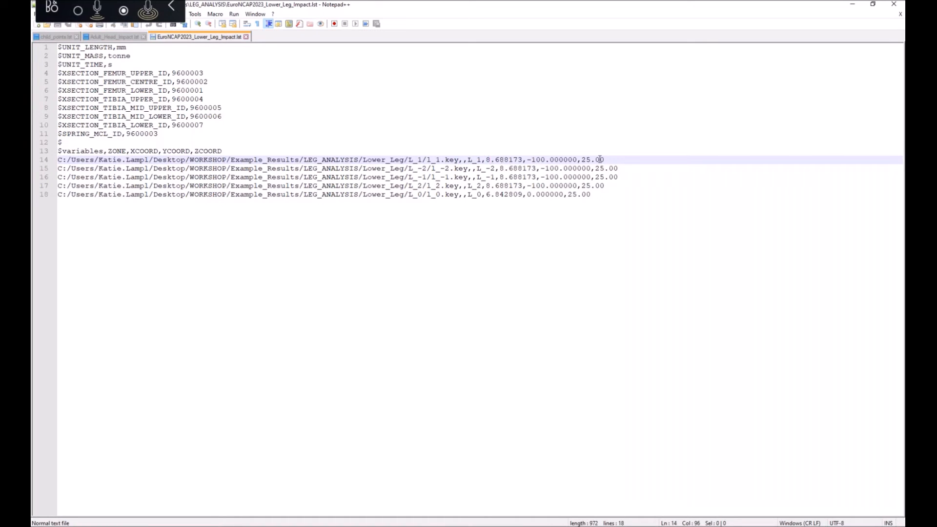
pyautogui.moveTo(171, 136); pyautogui.dragTo(56, 73)
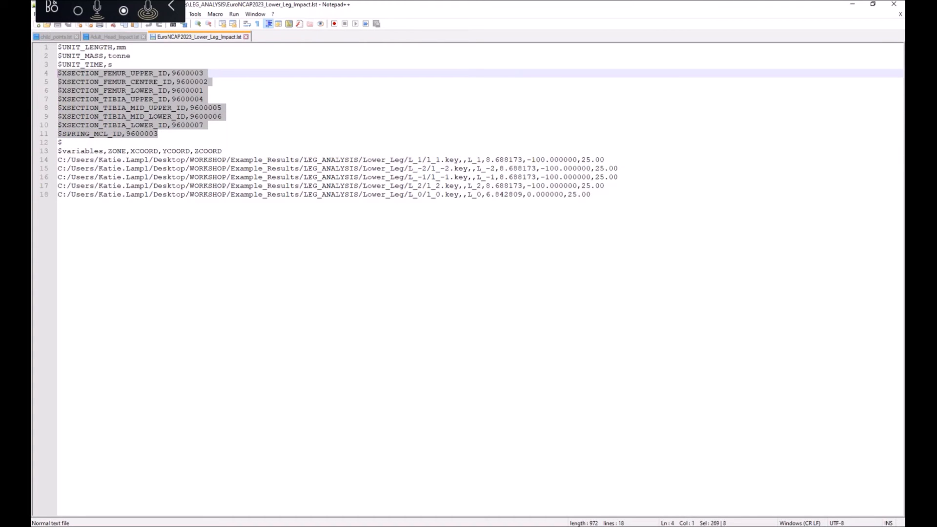
pyautogui.click(188, 91)
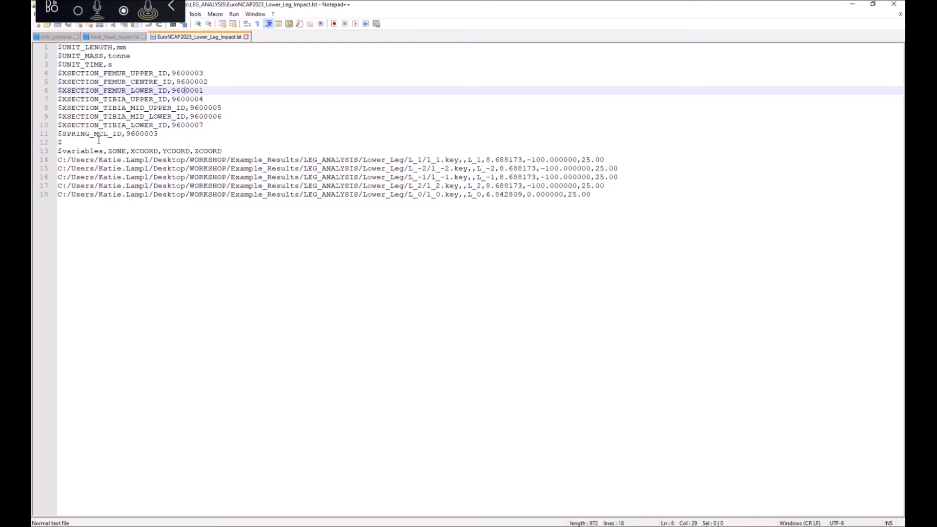
pyautogui.click(852, 6)
# Return to the leg impact report in REPORTER, create a Leg_results folder in LEG_ANALYSIS and select it as the images directory
pyautogui.click(210, 525)
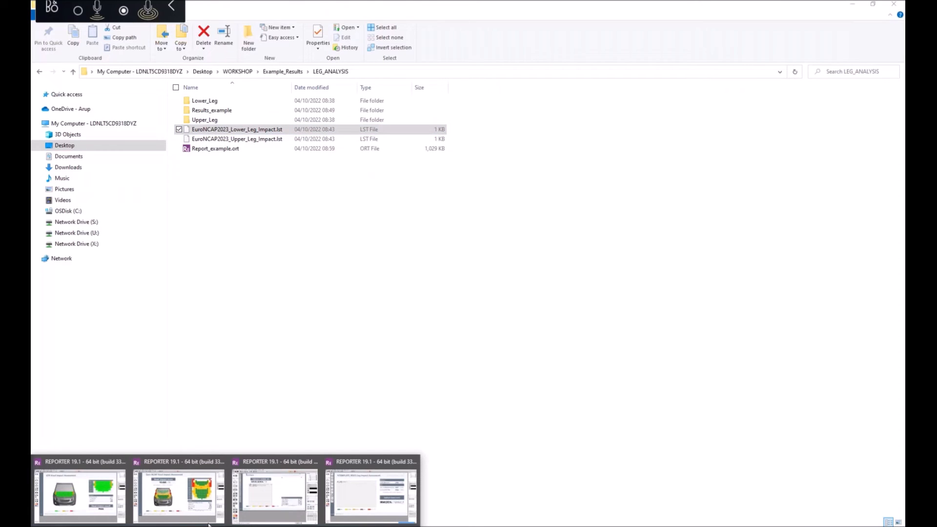
pyautogui.click(341, 496)
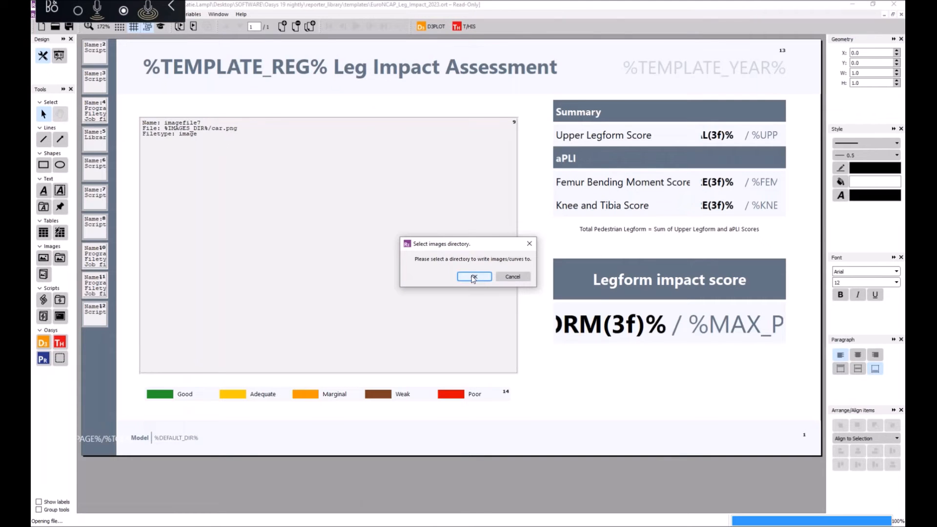
pyautogui.click(473, 277)
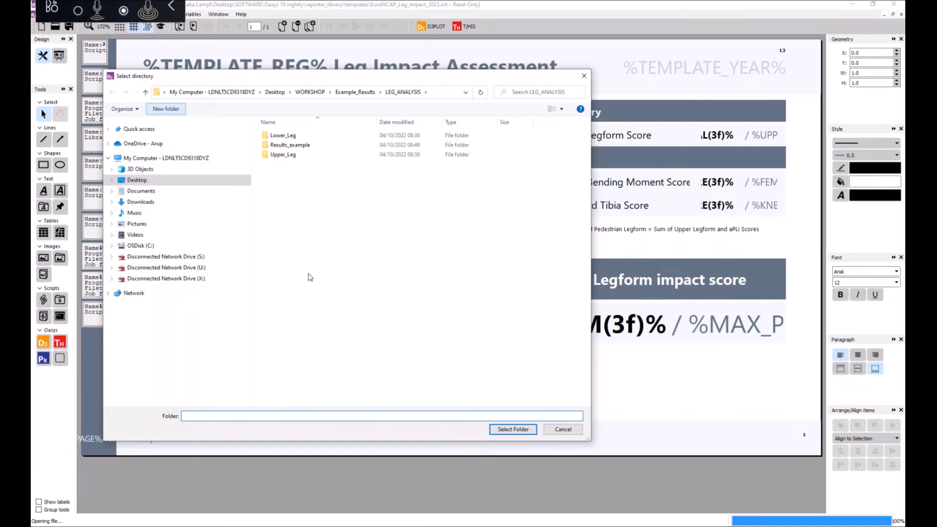
pyautogui.write('Leg_re')
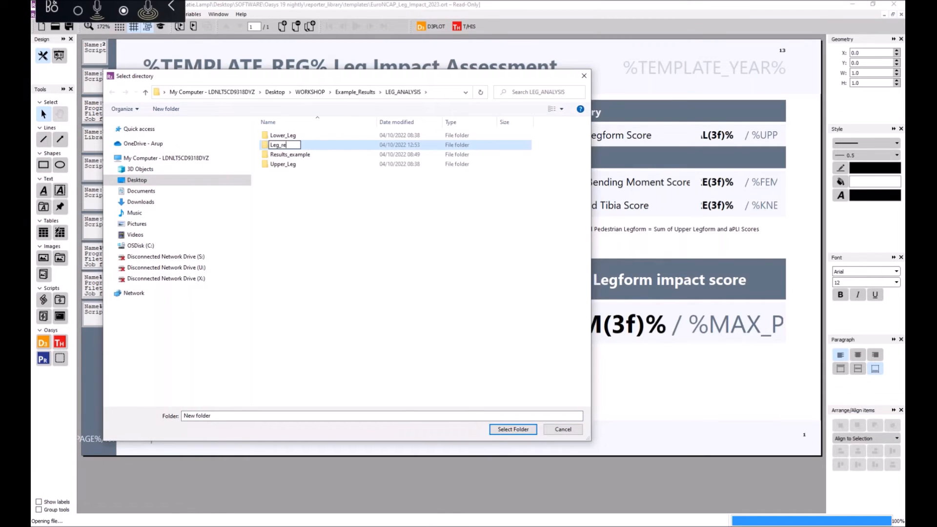
pyautogui.write('sults')
pyautogui.press('Return')
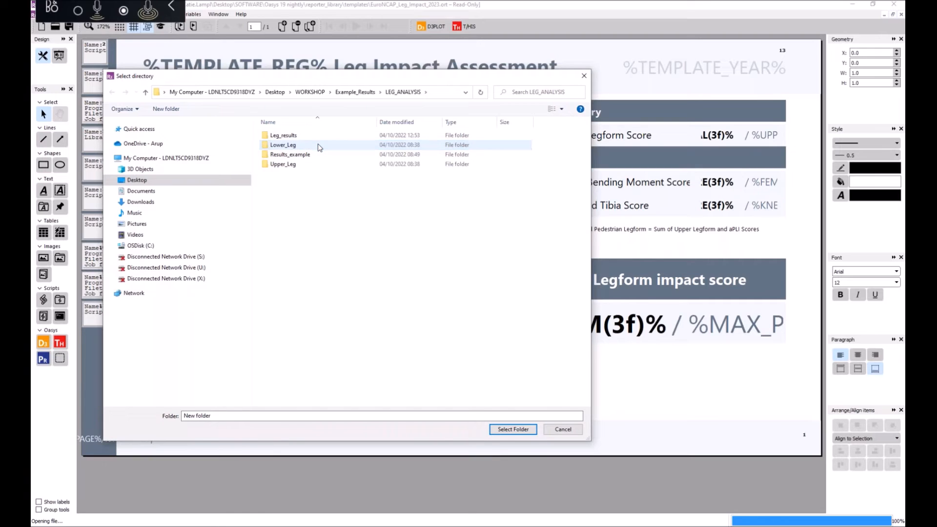
pyautogui.doubleClick(318, 144)
pyautogui.click(313, 93)
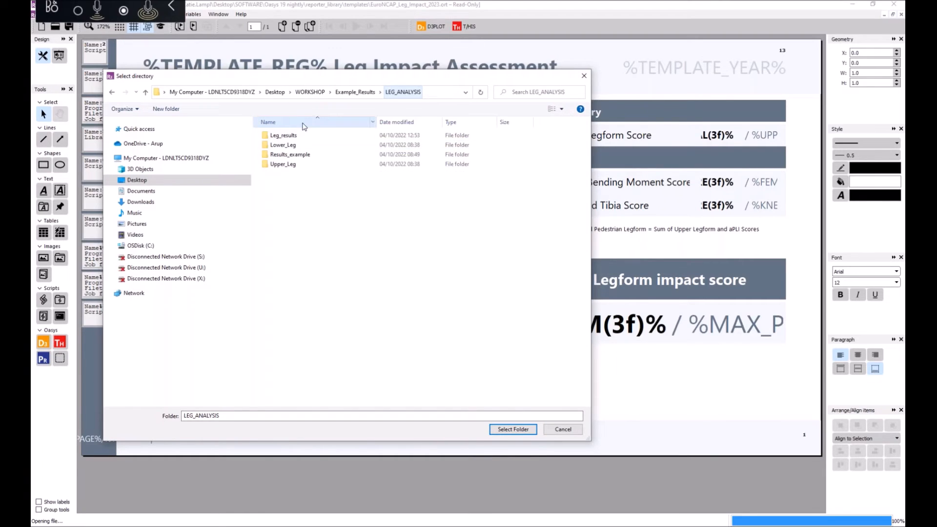
pyautogui.click(508, 429)
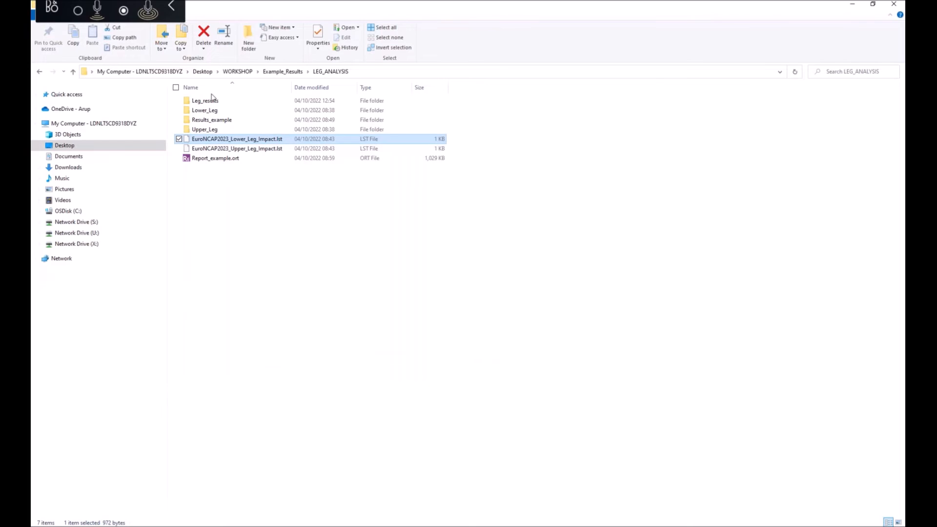
# Look through the generated moment and displacement files in the Leg_results folder in File Explorer, ending back in REPORTER
pyautogui.doubleClick(211, 101)
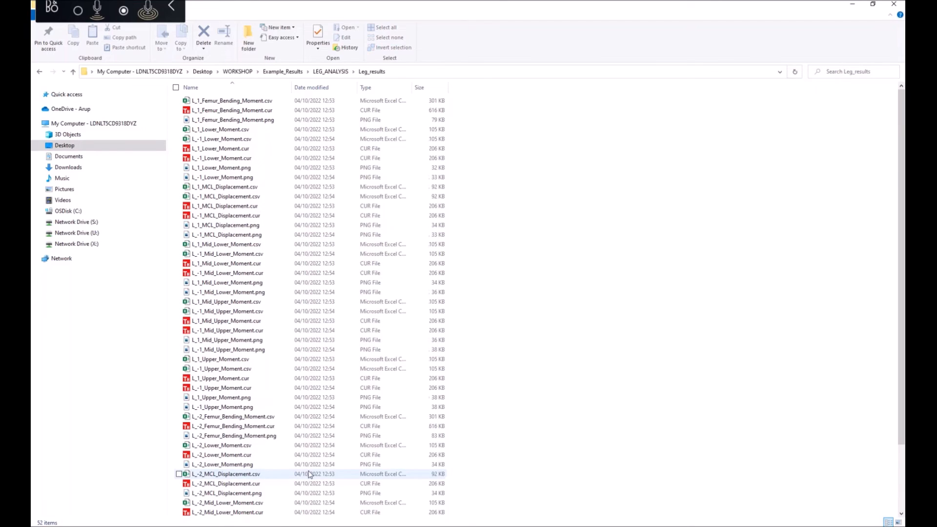
pyautogui.scroll(-3, 290, 418)
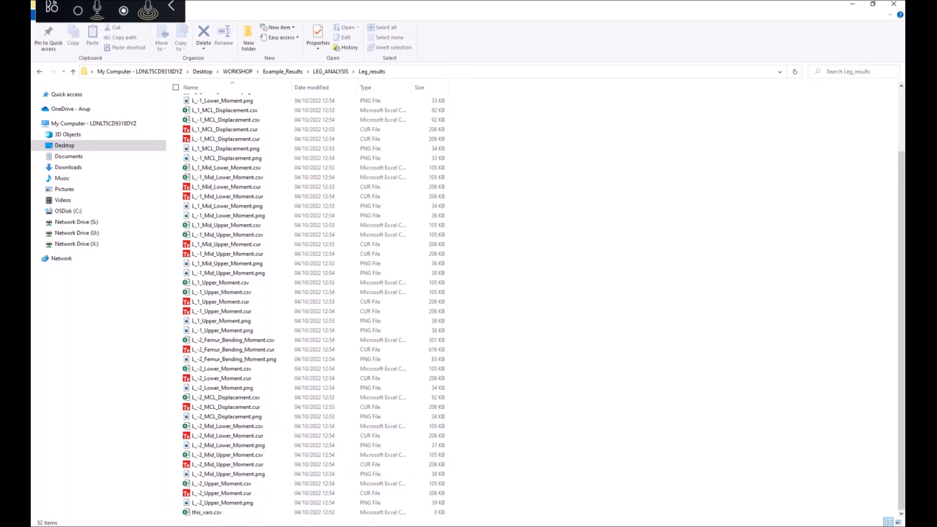
pyautogui.moveTo(220, 526)
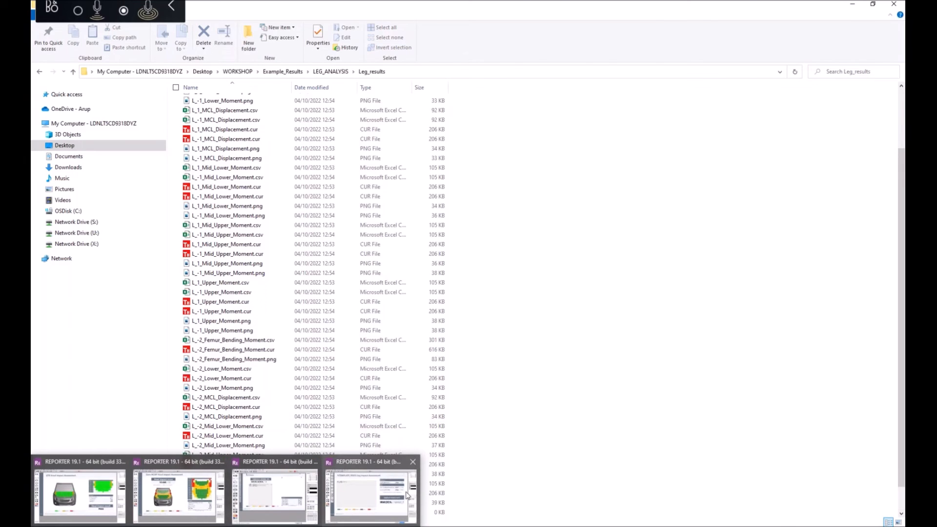
pyautogui.click(394, 490)
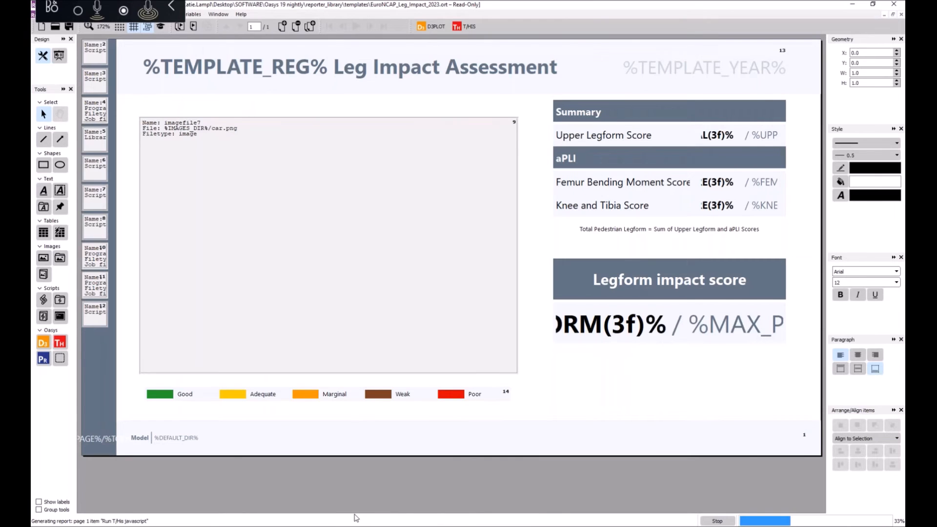
# Decline saving the leg impact report in any format and let REPORTER continue generating it
pyautogui.moveTo(356, 520)
pyautogui.click(391, 493)
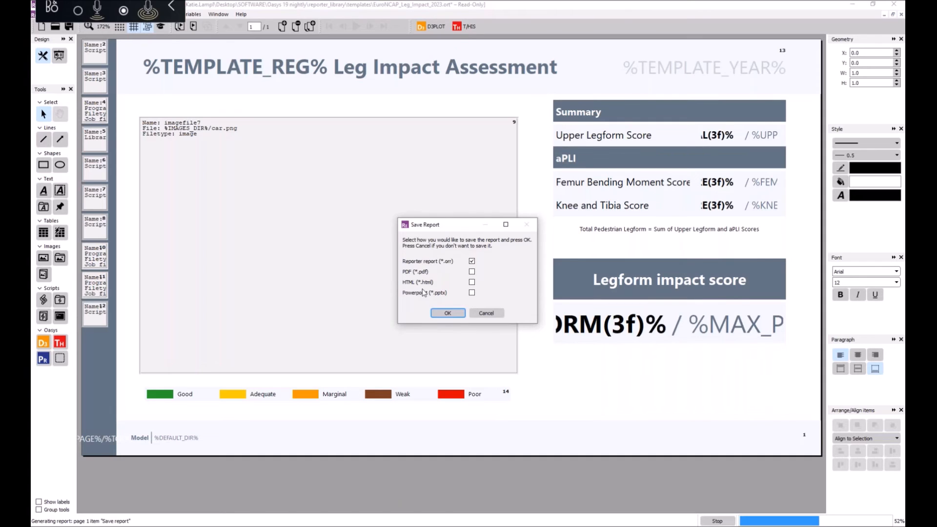
pyautogui.click(486, 314)
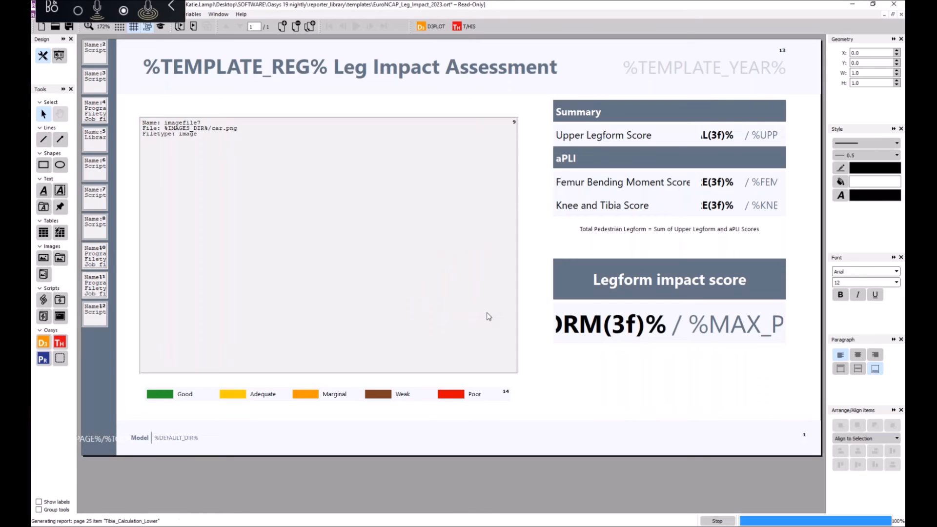